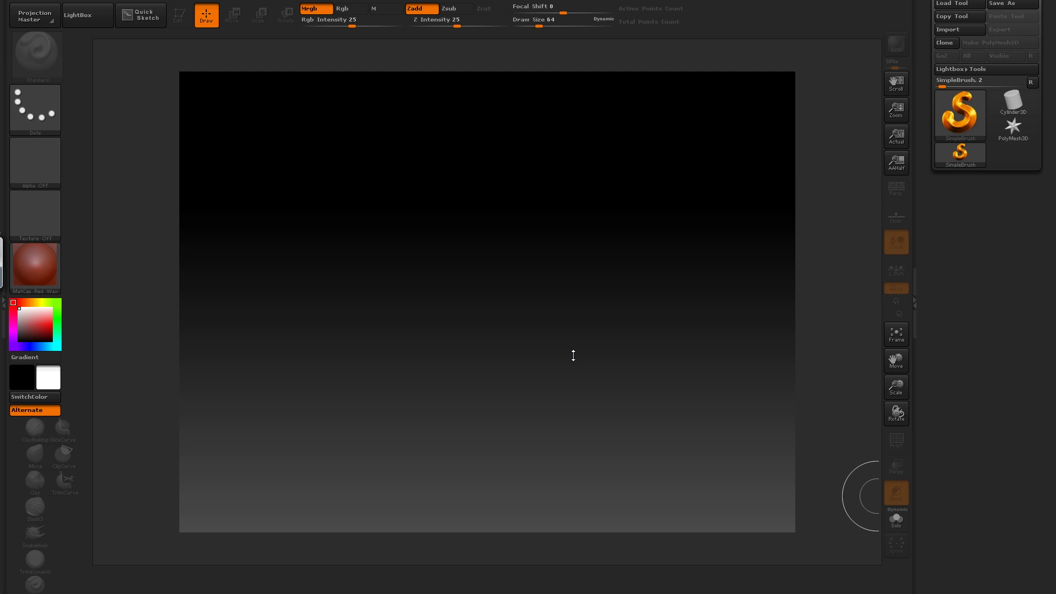
Open the Decimation Master plugin and look through its options.
{"action": "left_click", "coordinate": [519, 1]}
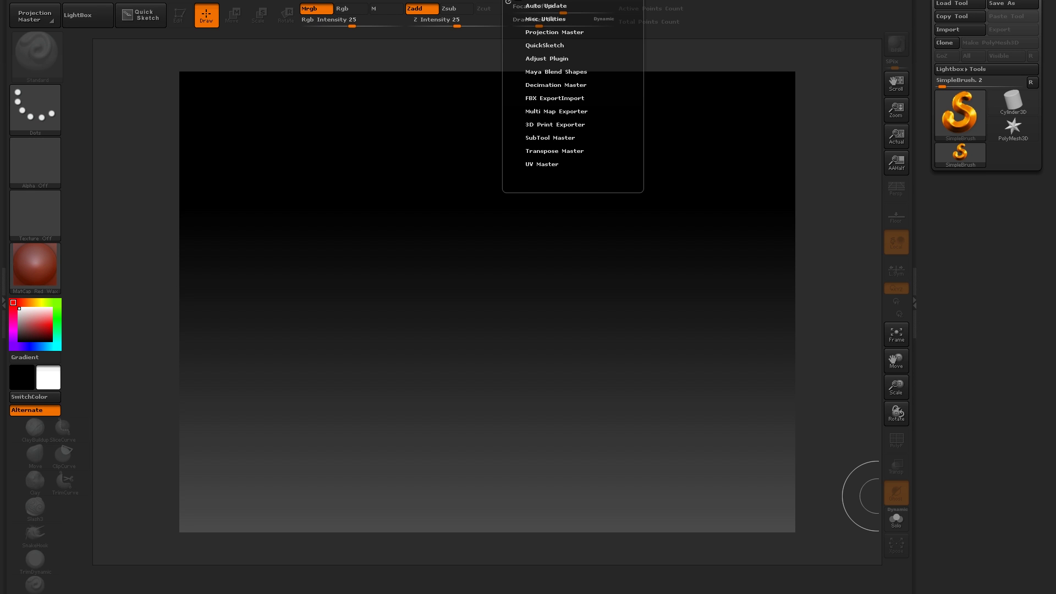
{"action": "left_click", "coordinate": [537, 82]}
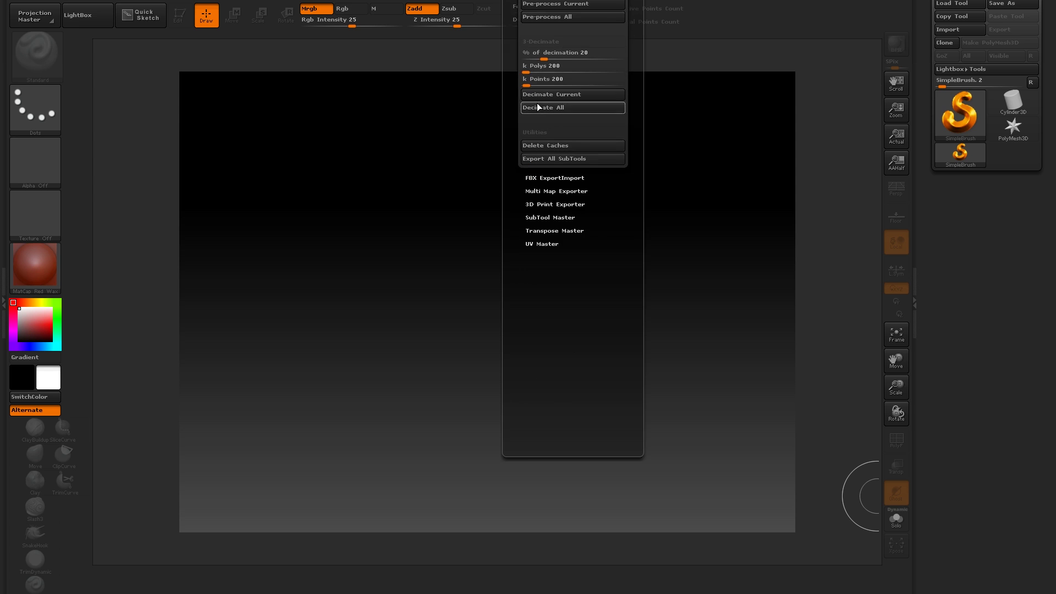
{"action": "scroll", "coordinate": [538, 55], "scroll_direction": "up", "scroll_amount": 3}
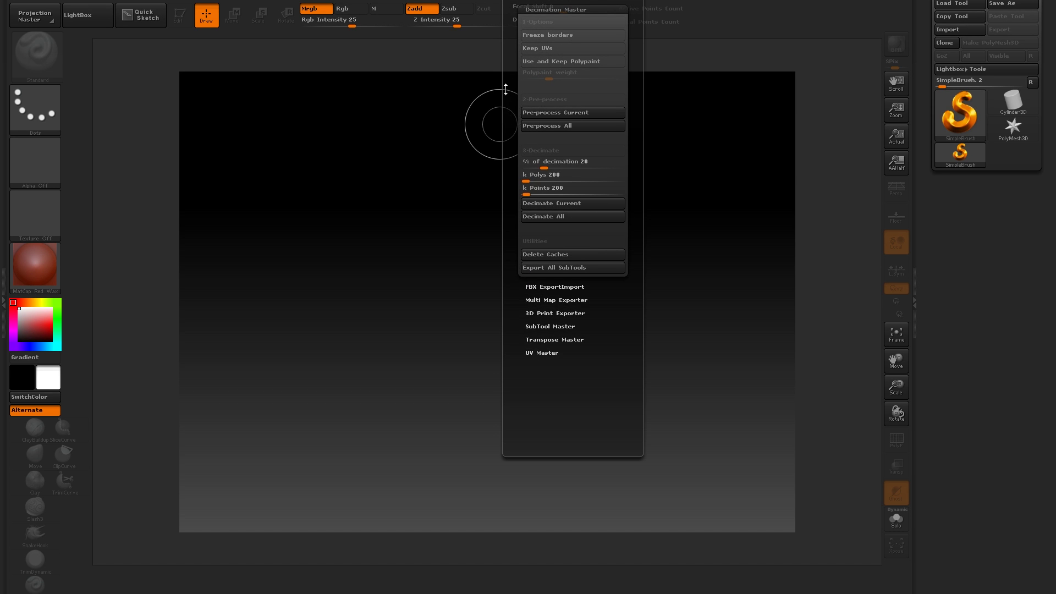
Load the ZBrush tool file jag from the JAG folder on the C: drive.
{"action": "left_click", "coordinate": [956, 5]}
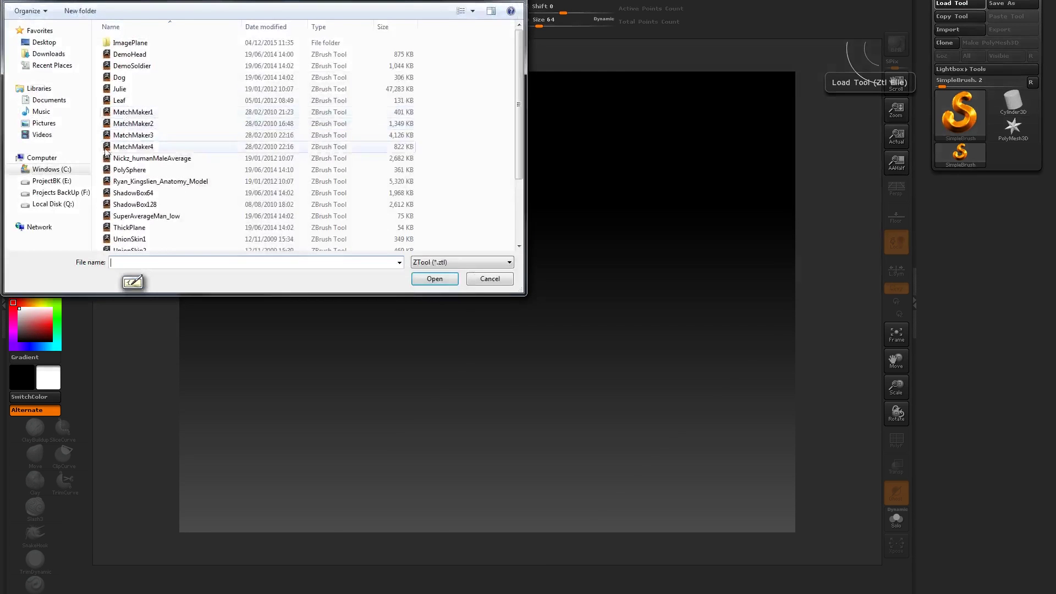
{"action": "left_click", "coordinate": [52, 169]}
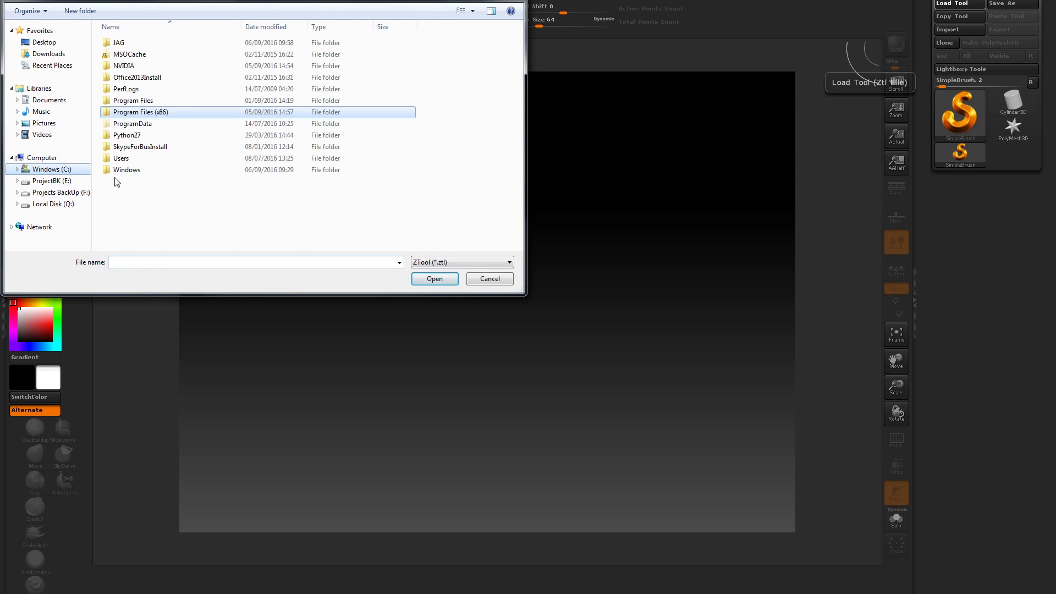
{"action": "double_click", "coordinate": [118, 44]}
{"action": "left_click", "coordinate": [126, 44]}
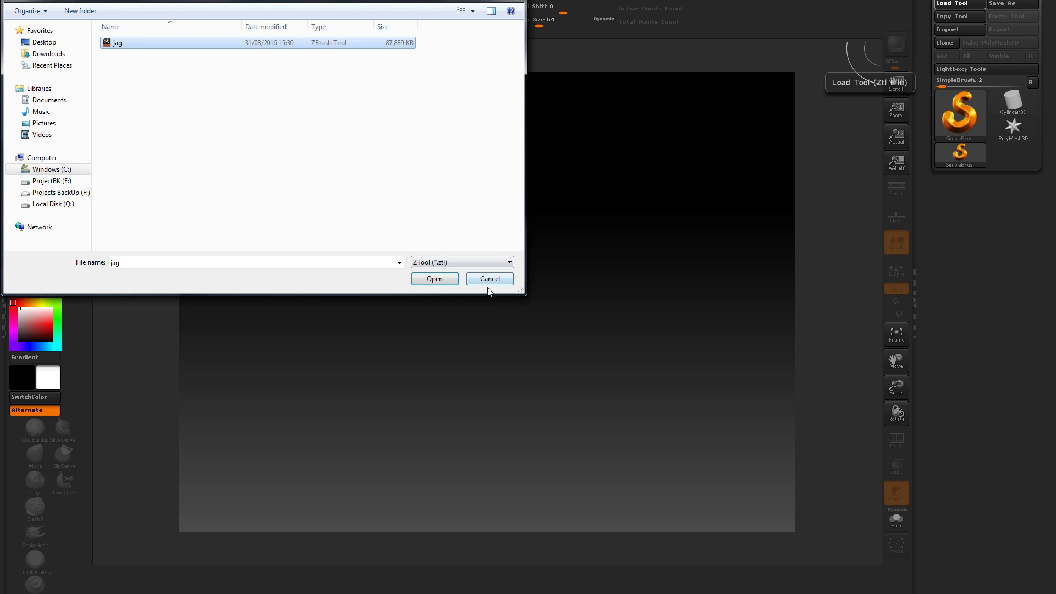
{"action": "left_click", "coordinate": [434, 278]}
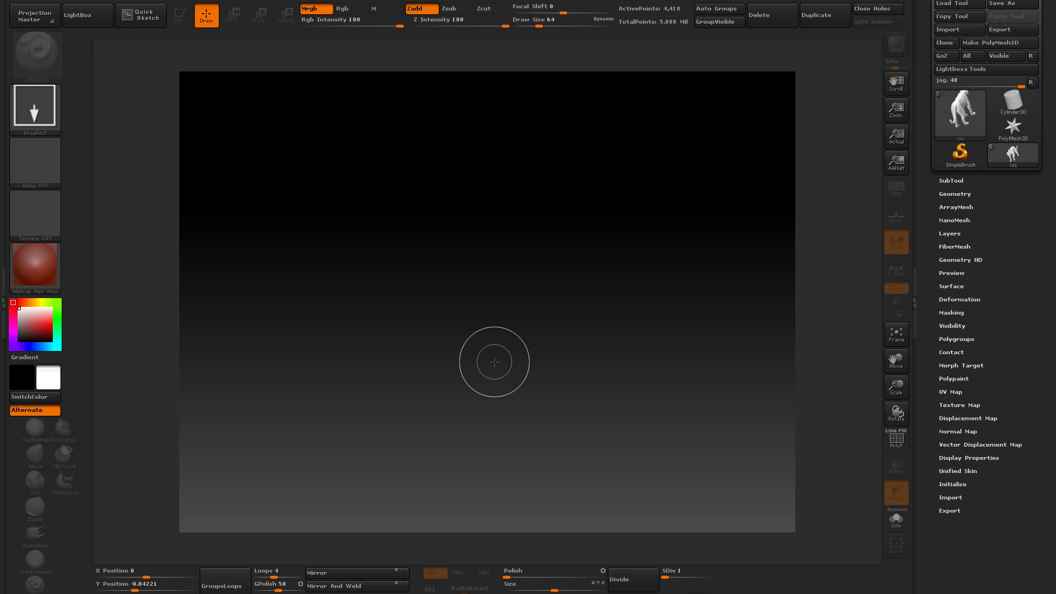
Draw the jag model onto the canvas and put it into Edit mode.
{"action": "left_click_drag", "start_coordinate": [488, 309], "coordinate": [530, 443]}
{"action": "left_click", "coordinate": [177, 15]}
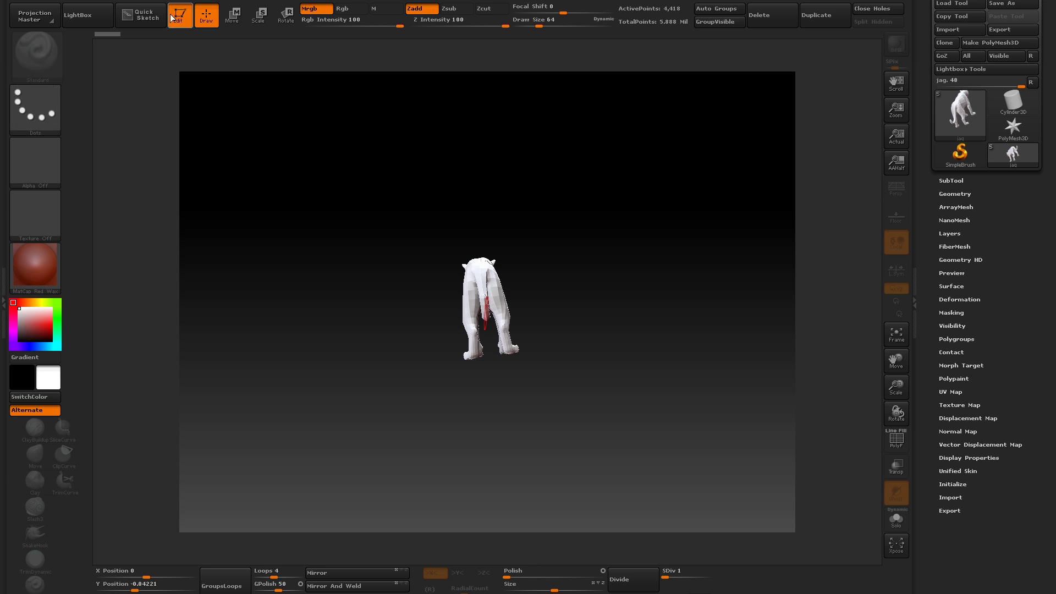
{"action": "mouse_move", "coordinate": [526, 205]}
{"action": "left_mouse_down"}
{"action": "mouse_move", "coordinate": [495, 216]}
{"action": "mouse_move", "coordinate": [499, 207]}
{"action": "left_mouse_up"}
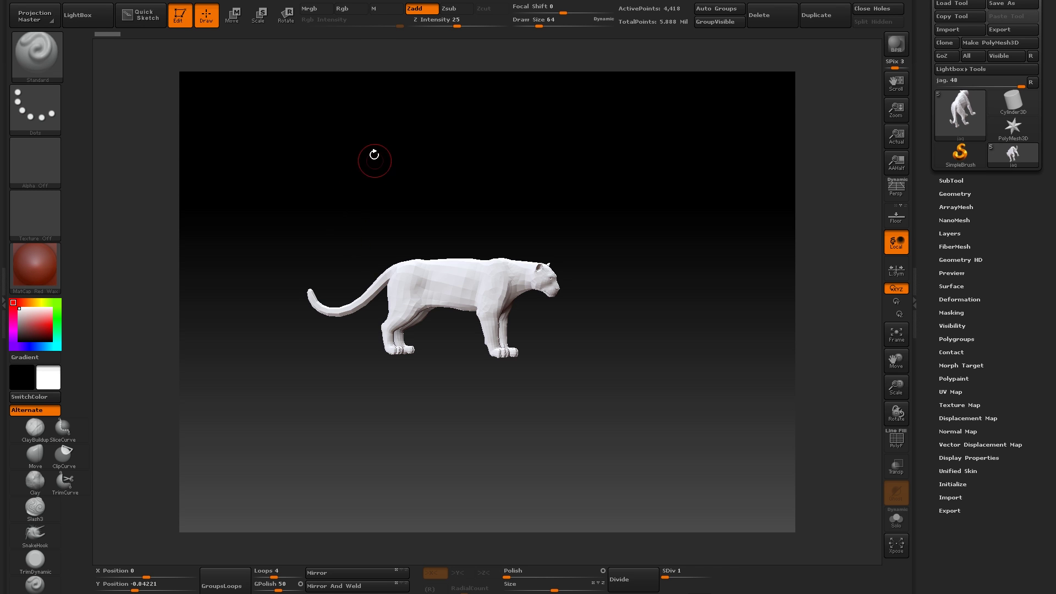
{"action": "left_click_drag", "start_coordinate": [447, 181], "coordinate": [411, 184]}
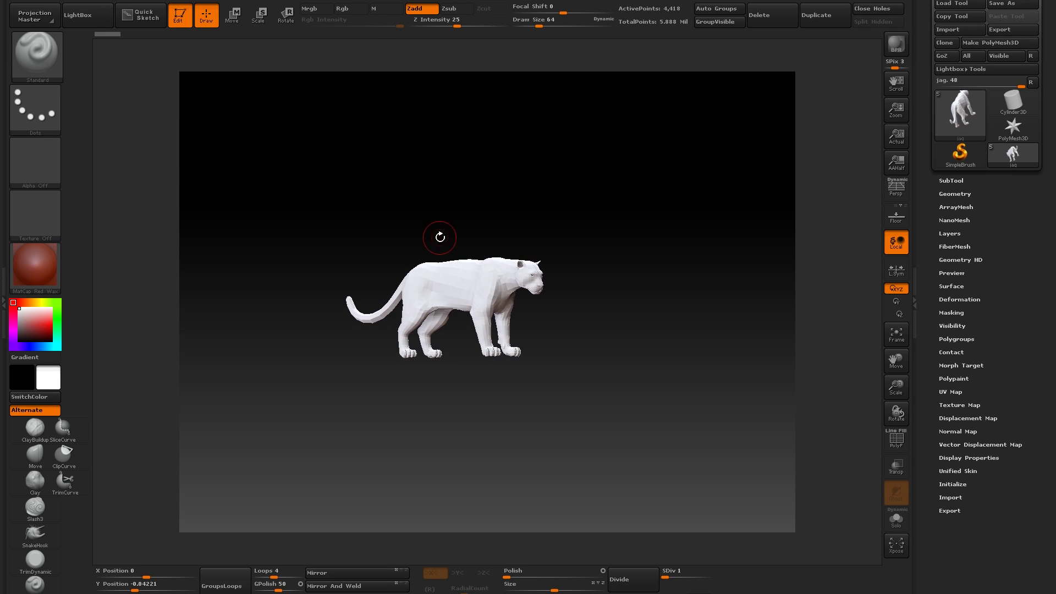
Display the wireframe on the jag model and check its subtool list.
{"action": "left_click", "coordinate": [898, 443]}
{"action": "left_click_drag", "start_coordinate": [358, 214], "coordinate": [502, 289]}
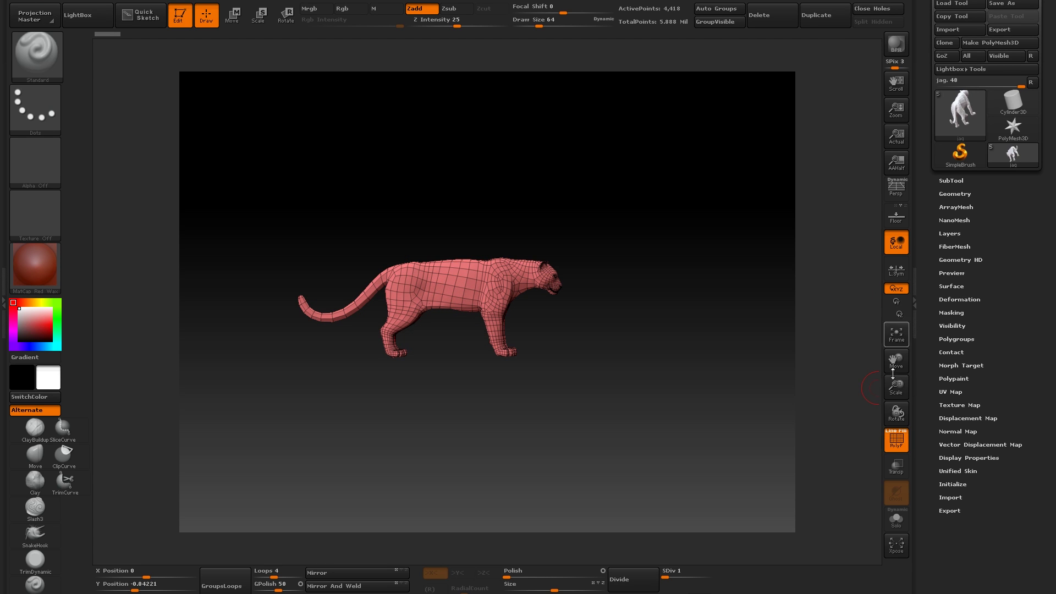
{"action": "left_click", "coordinate": [948, 180]}
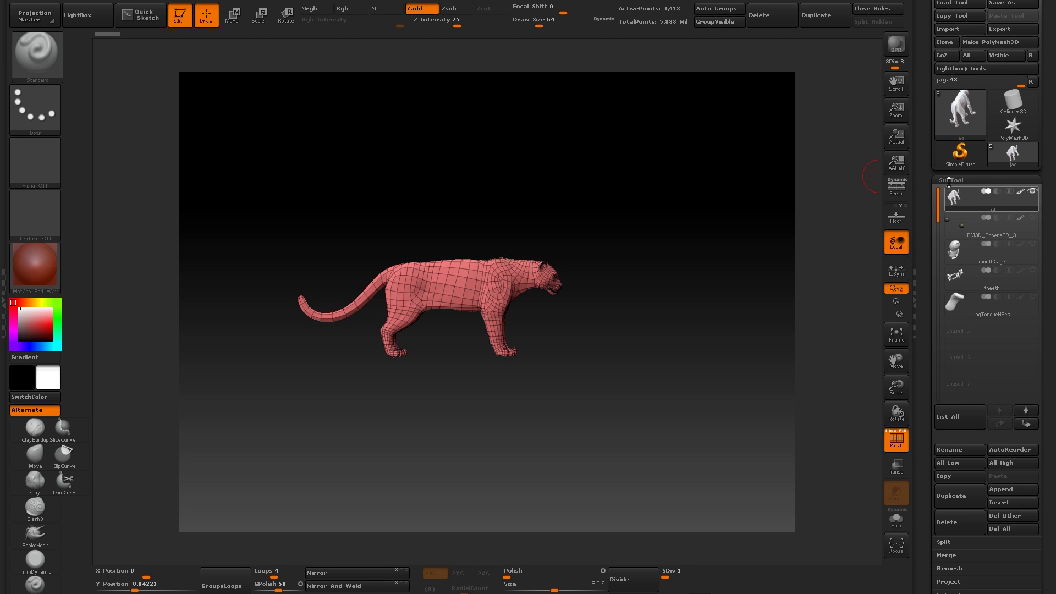
{"action": "left_click", "coordinate": [946, 180]}
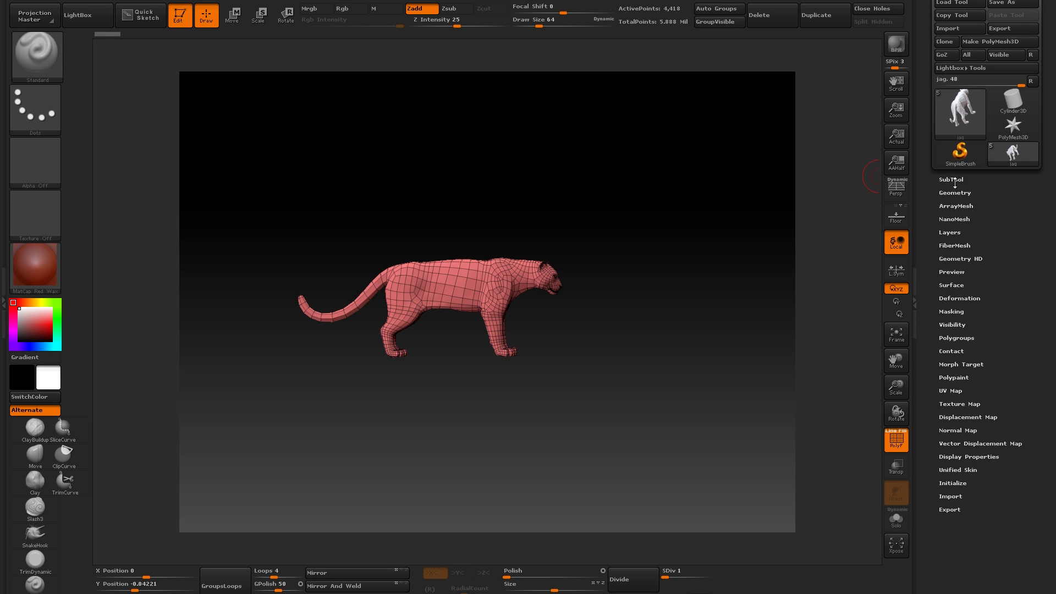
{"action": "left_click", "coordinate": [944, 179]}
{"action": "left_click", "coordinate": [944, 179]}
Show the Geometry settings and raise the jag body to subdivision level 6.
{"action": "left_click", "coordinate": [947, 192]}
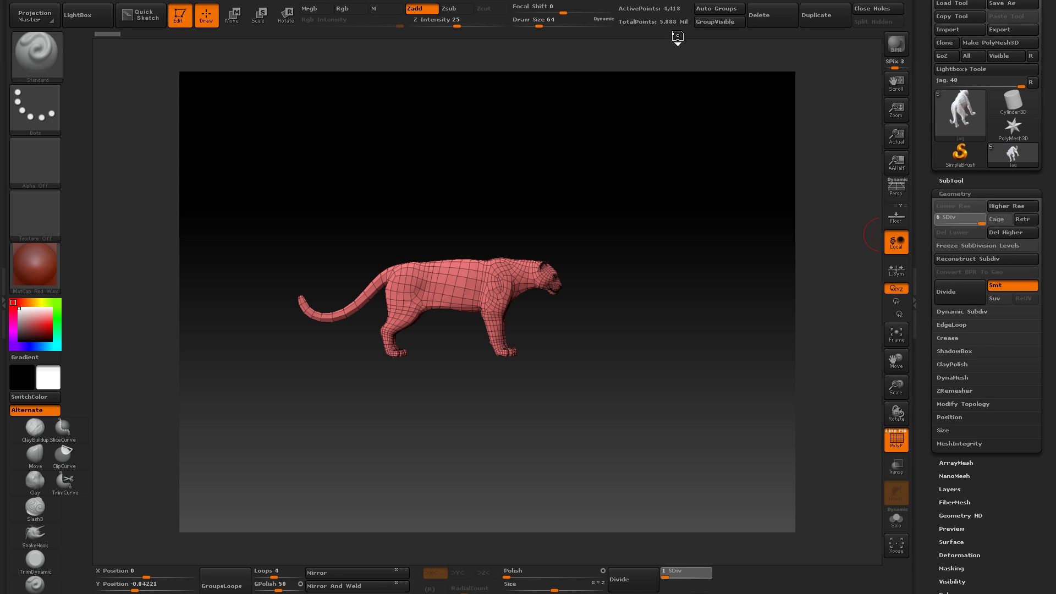
{"action": "key", "text": "d"}
{"action": "key", "text": "d"}
{"action": "key", "text": "d"}
{"action": "key", "text": "d"}
{"action": "key", "text": "d"}
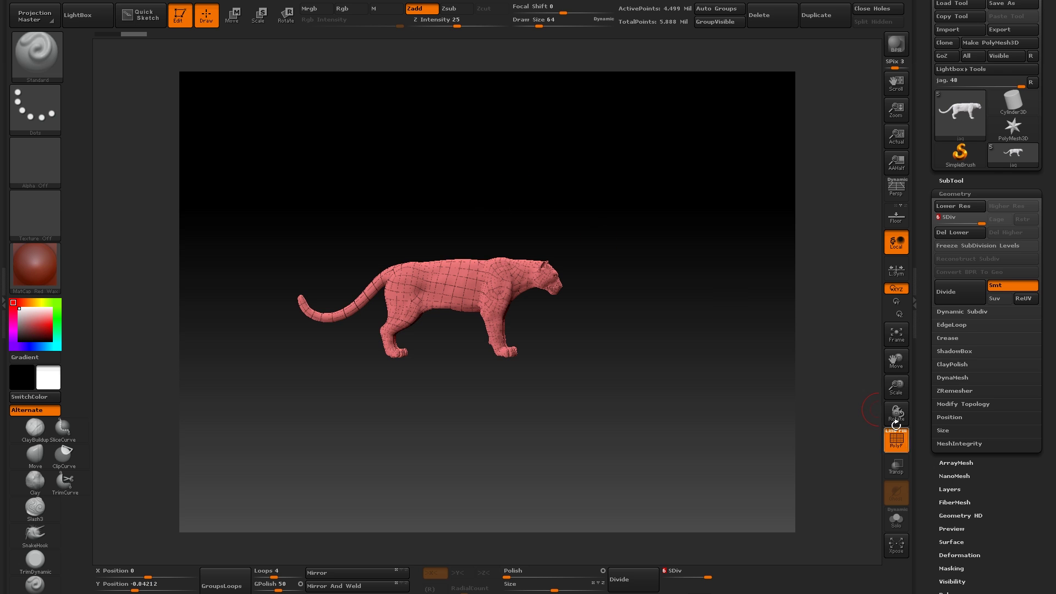
Examine the surface detail and wireframe of the subdivided body around the shoulder and from the front.
{"action": "key", "text": "shift+f"}
{"action": "left_click_drag", "start_coordinate": [624, 200], "coordinate": [806, 401]}
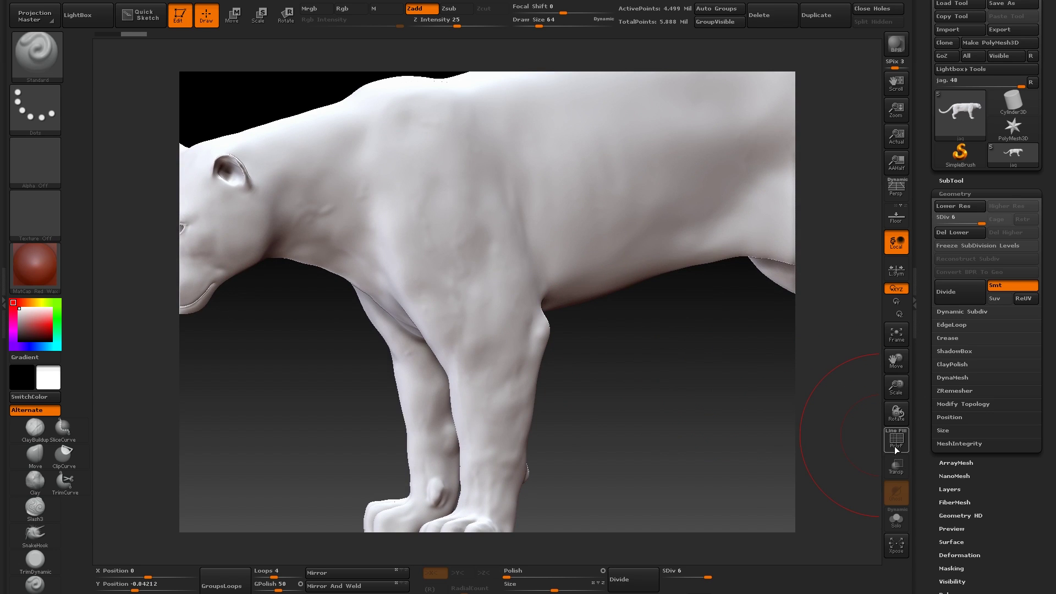
{"action": "key", "text": "shift+f"}
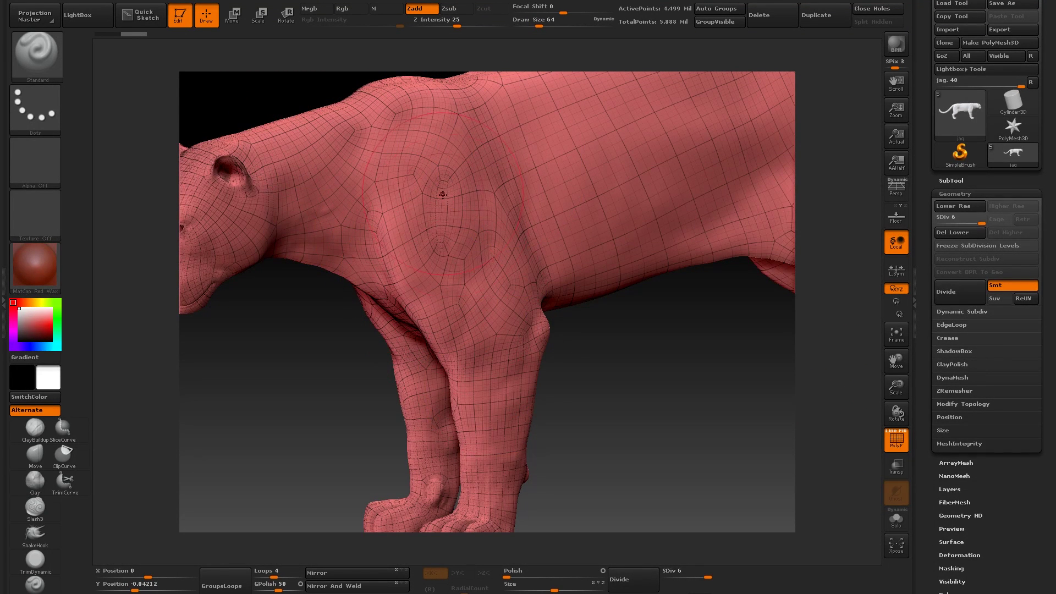
{"action": "left_click_drag", "start_coordinate": [649, 411], "coordinate": [501, 347]}
{"action": "left_click_drag", "start_coordinate": [753, 369], "coordinate": [570, 436]}
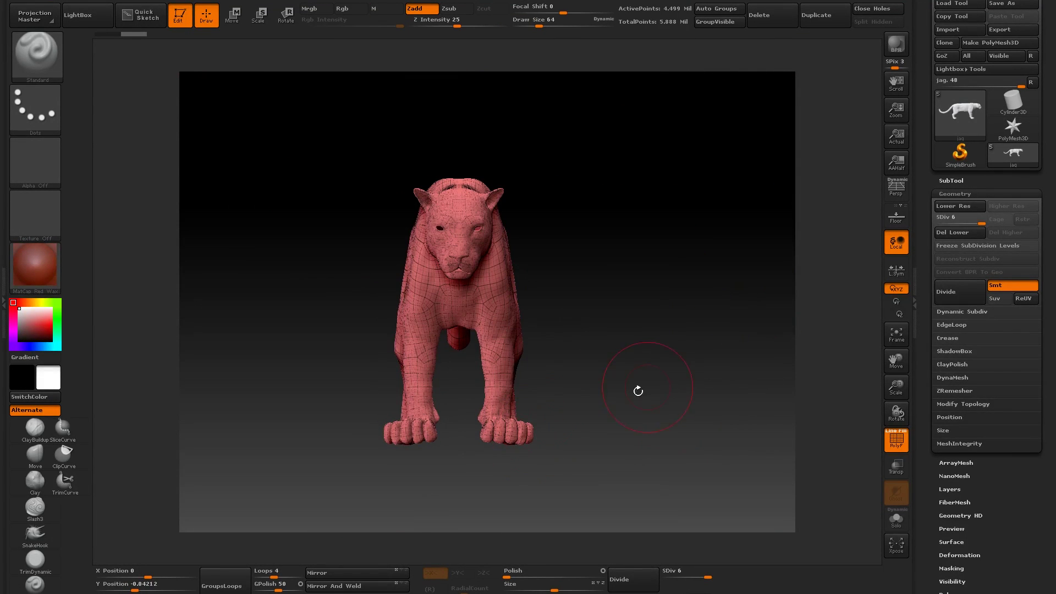
Hide the wireframe and delete the lower subdivision levels of the jag body.
{"action": "left_click", "coordinate": [888, 445]}
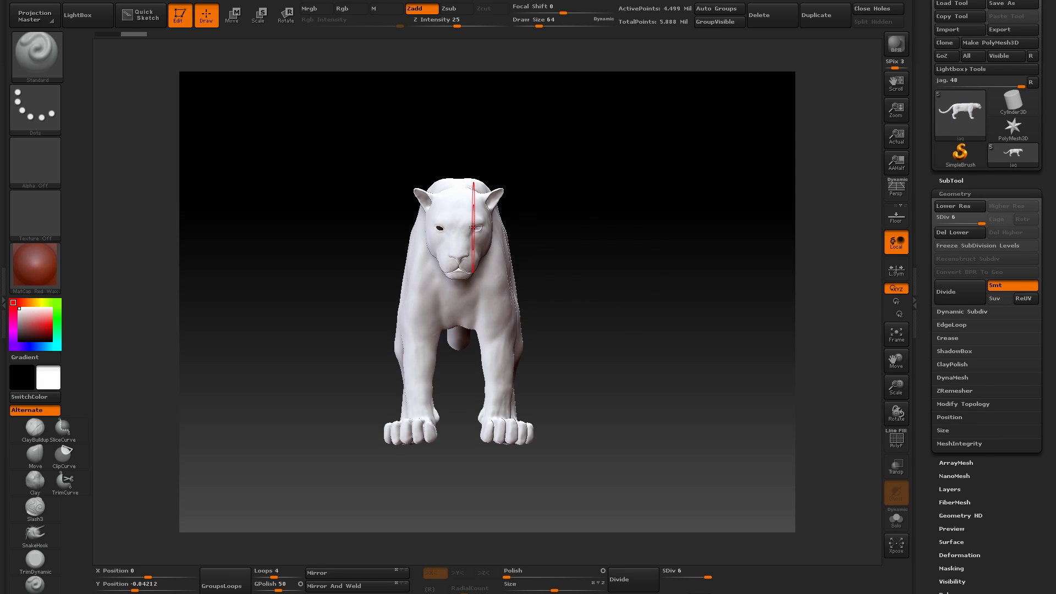
{"action": "left_click", "coordinate": [945, 234]}
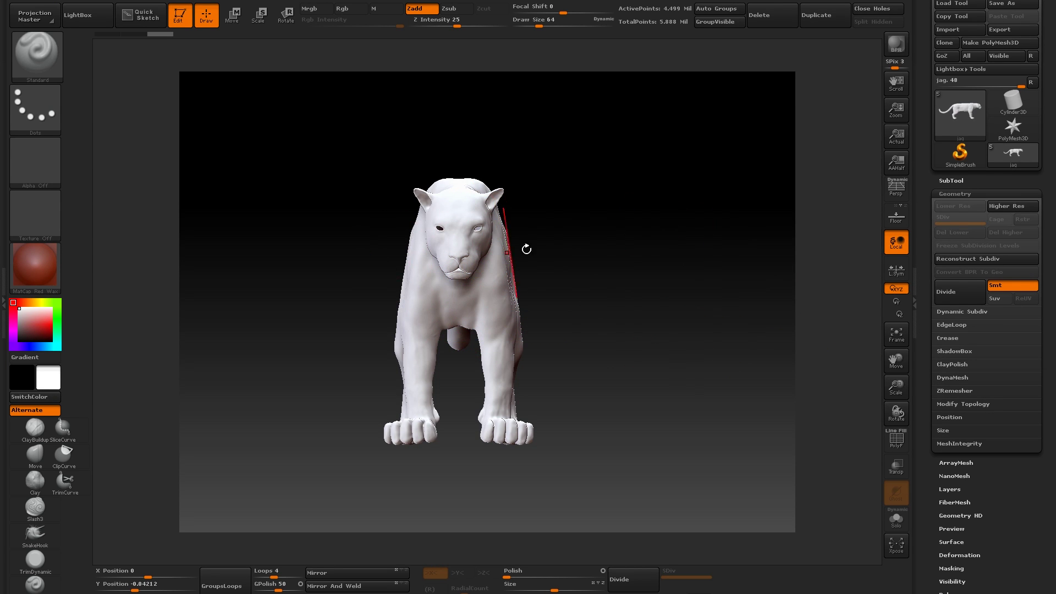
{"action": "left_click_drag", "start_coordinate": [640, 234], "coordinate": [405, 245]}
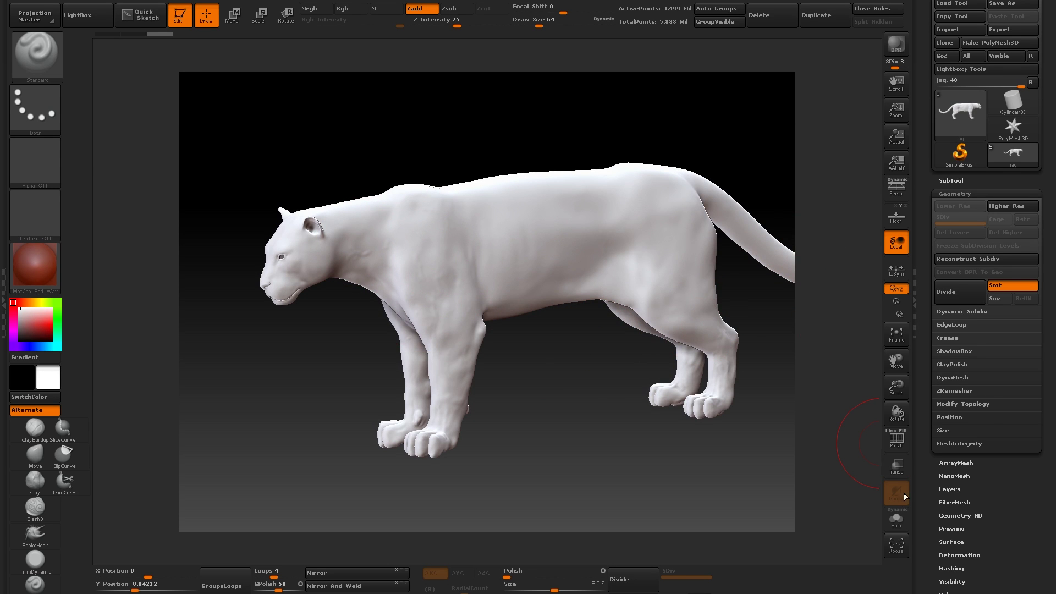
Turn the wireframe back on and examine the polygon density across the whole body.
{"action": "left_click", "coordinate": [896, 440]}
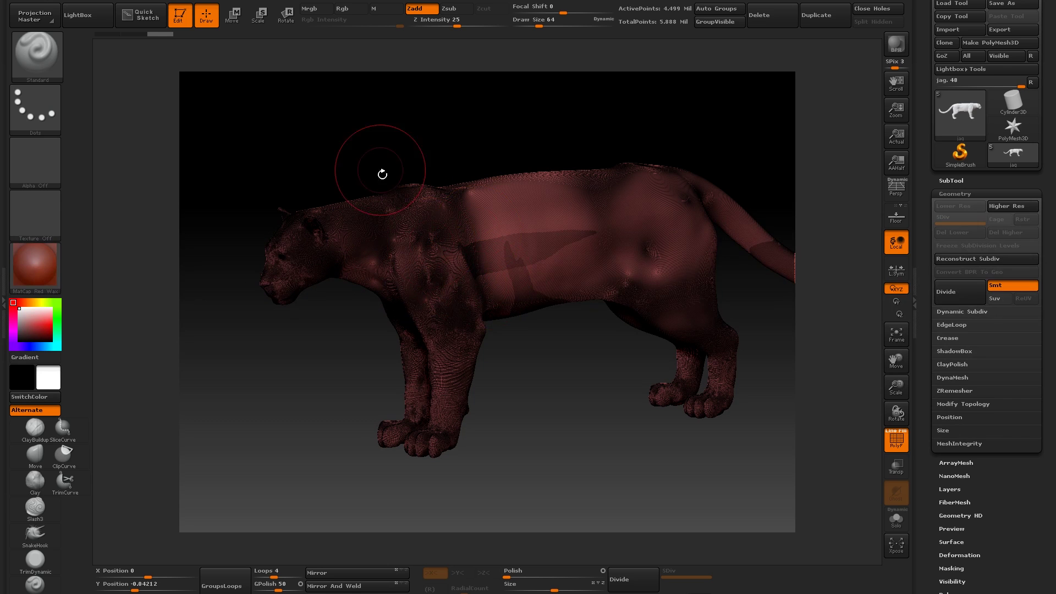
{"action": "left_click_drag", "start_coordinate": [357, 161], "coordinate": [358, 160]}
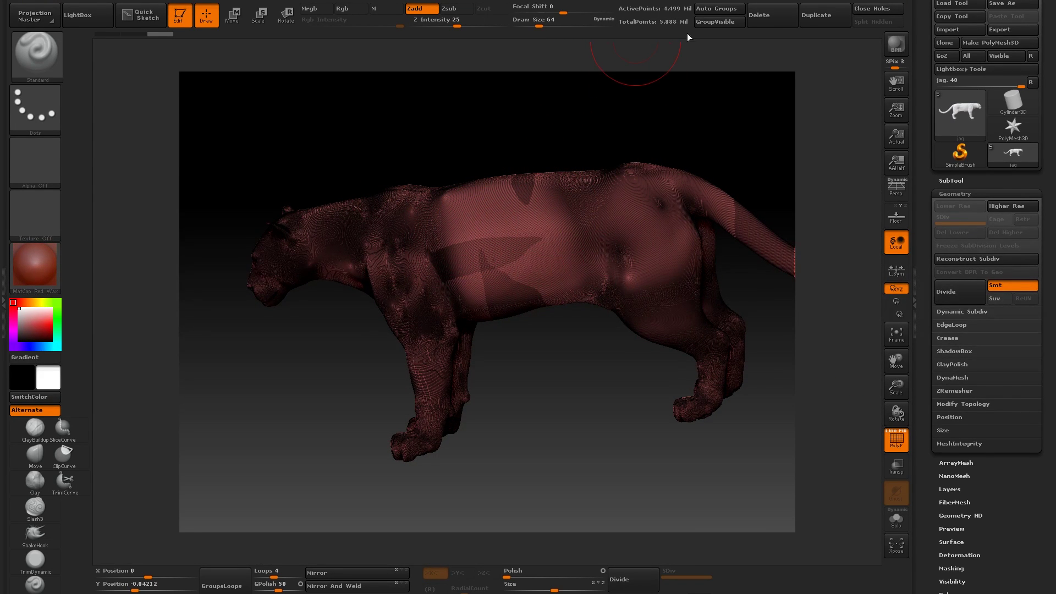
{"action": "left_click_drag", "start_coordinate": [311, 157], "coordinate": [344, 157]}
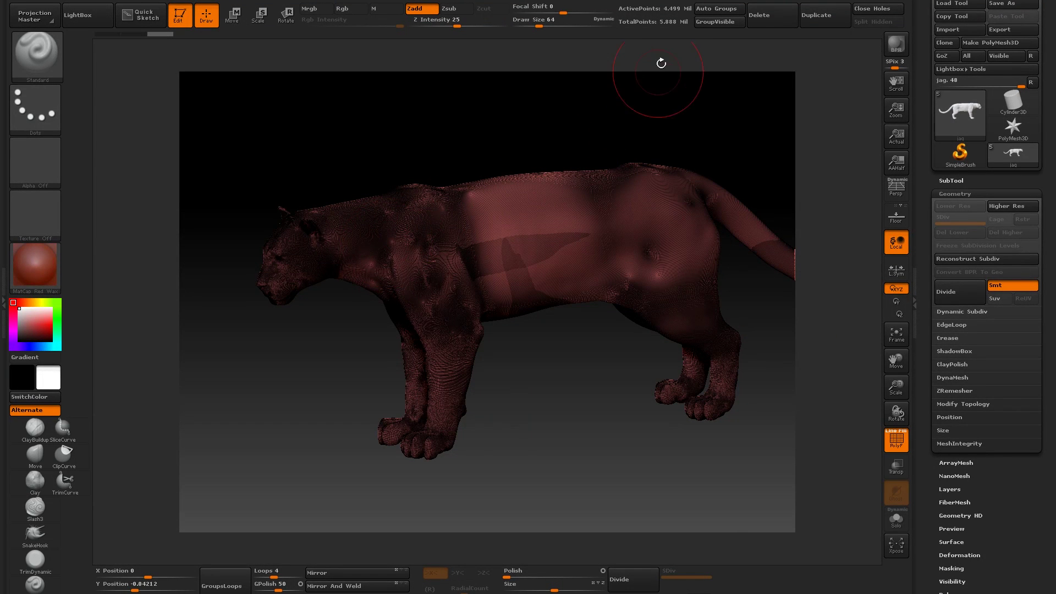
{"action": "left_click_drag", "start_coordinate": [283, 179], "coordinate": [318, 181]}
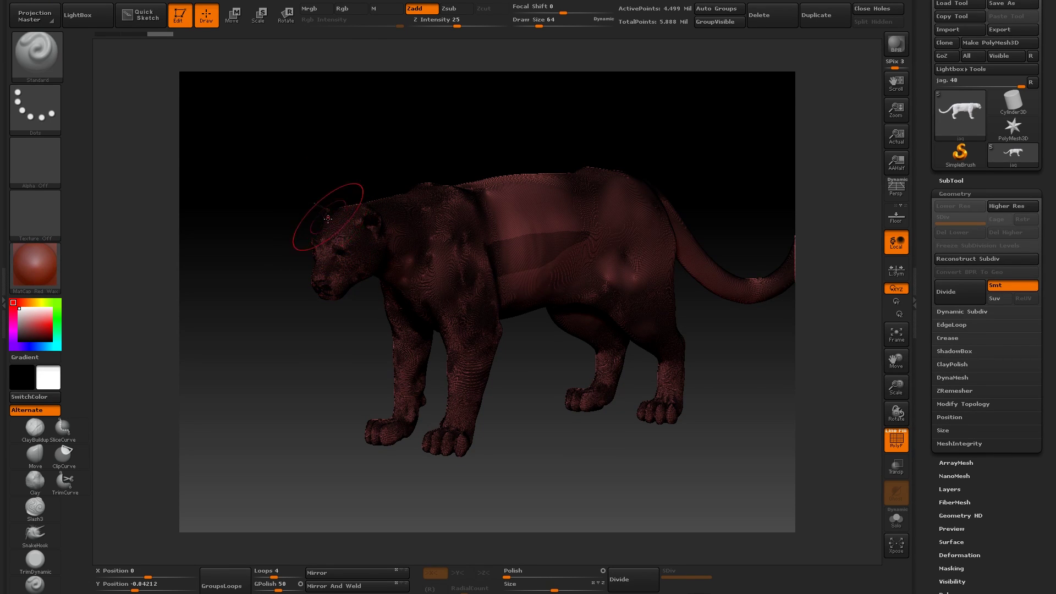
{"action": "left_click_drag", "start_coordinate": [302, 176], "coordinate": [378, 139]}
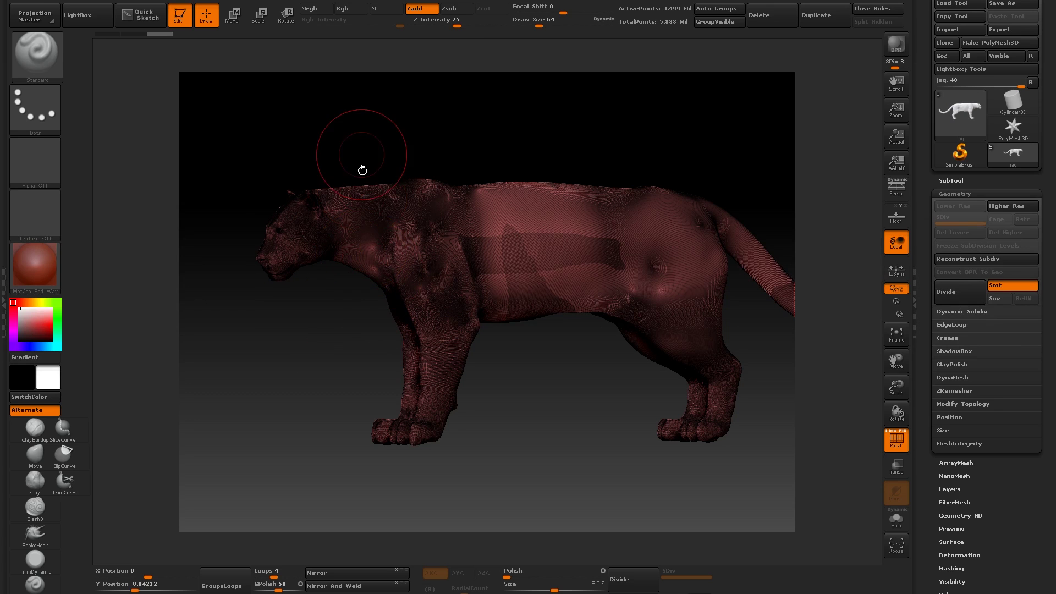
Reopen Decimation Master and review its pre-process and decimation settings.
{"action": "key", "text": "z"}
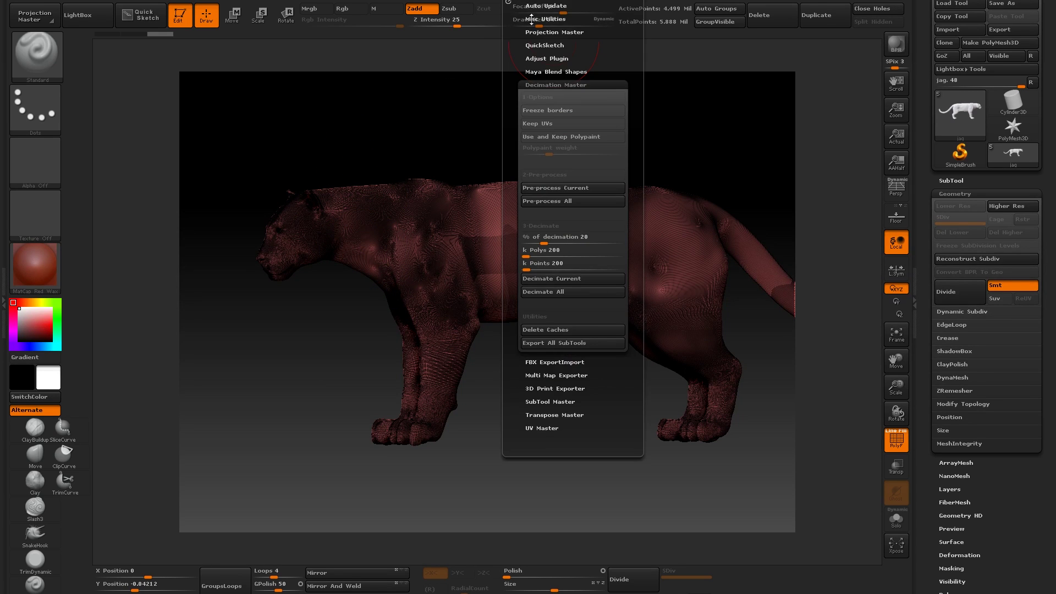
{"action": "left_click", "coordinate": [542, 81]}
{"action": "left_click", "coordinate": [541, 81]}
{"action": "scroll", "coordinate": [541, 110], "scroll_direction": "down", "scroll_amount": 2}
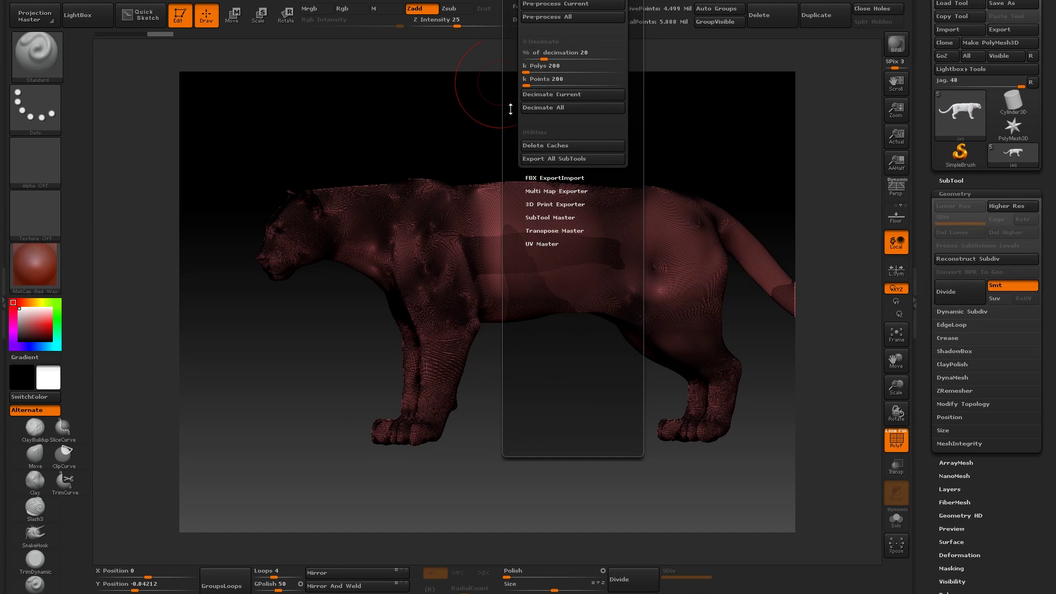
{"action": "scroll", "coordinate": [510, 109], "scroll_direction": "up", "scroll_amount": 4}
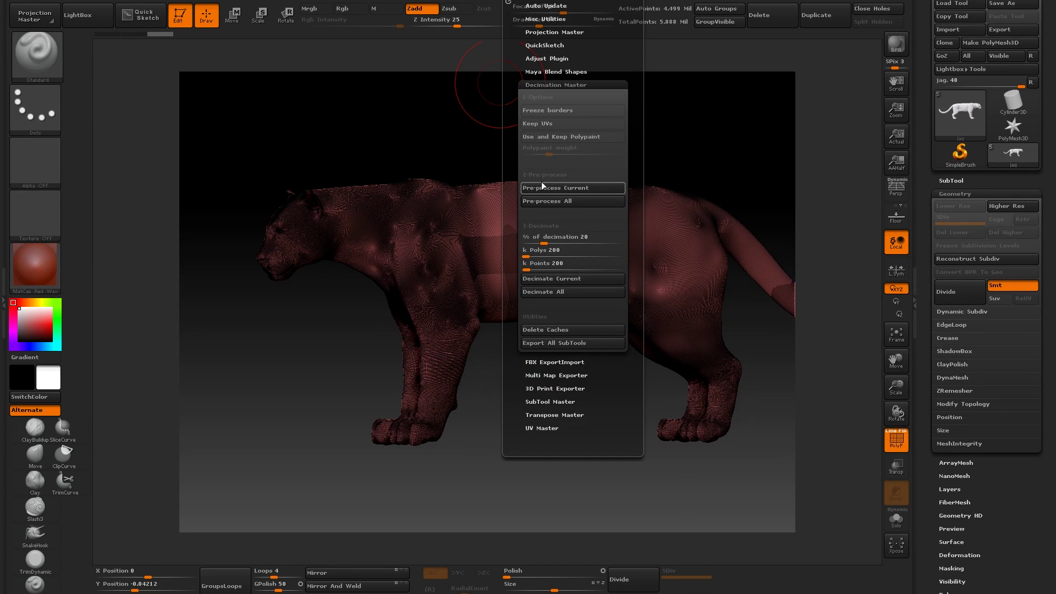
Display the subtool list and pre-process the current jag subtool with Decimation Master.
{"action": "left_click", "coordinate": [571, 188]}
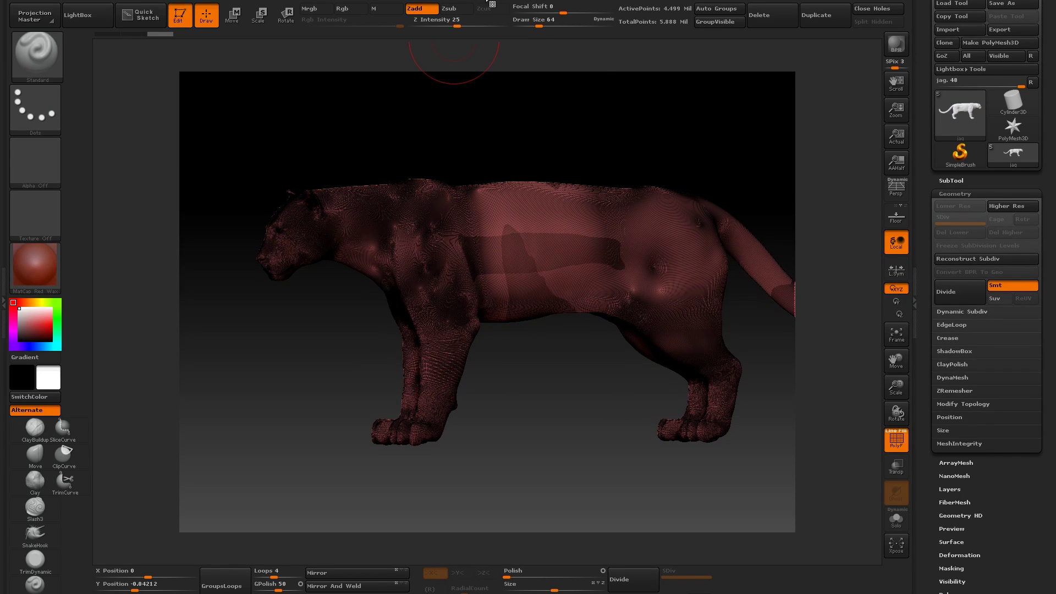
{"action": "left_click", "coordinate": [536, 0]}
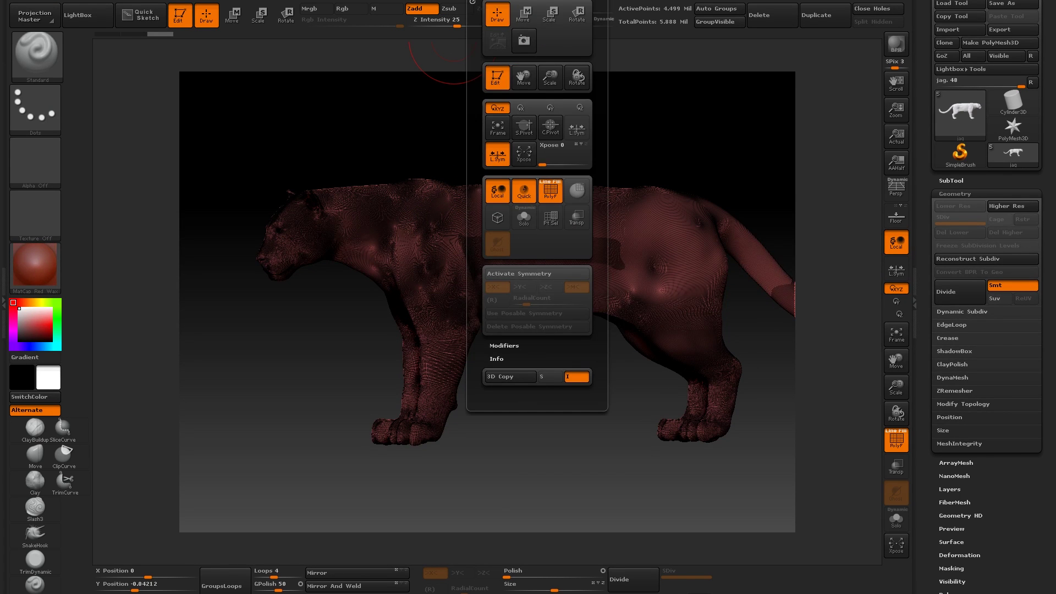
{"action": "left_click", "coordinate": [572, 0]}
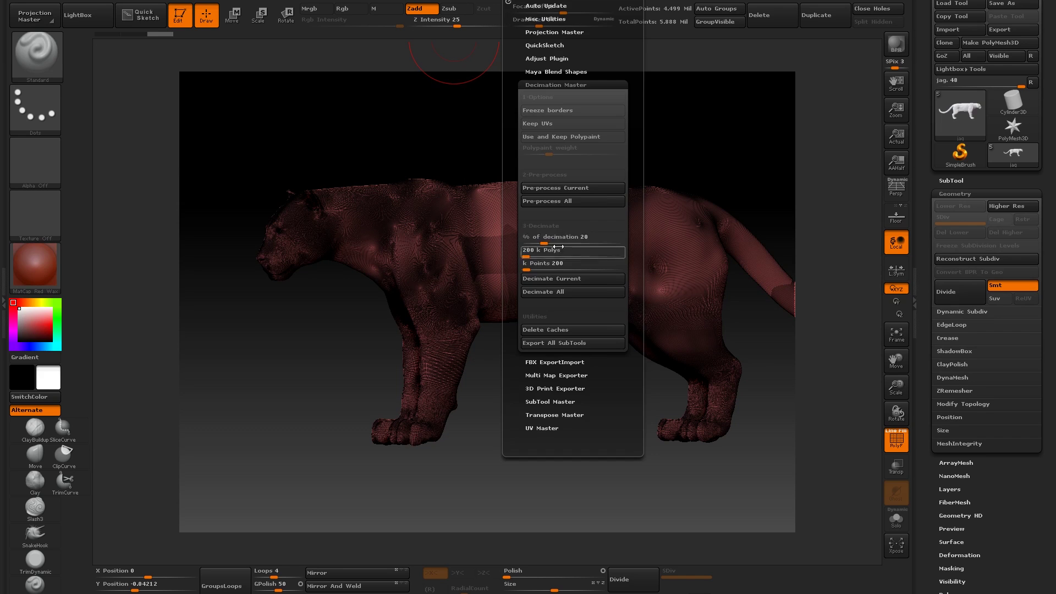
{"action": "left_click", "coordinate": [960, 180]}
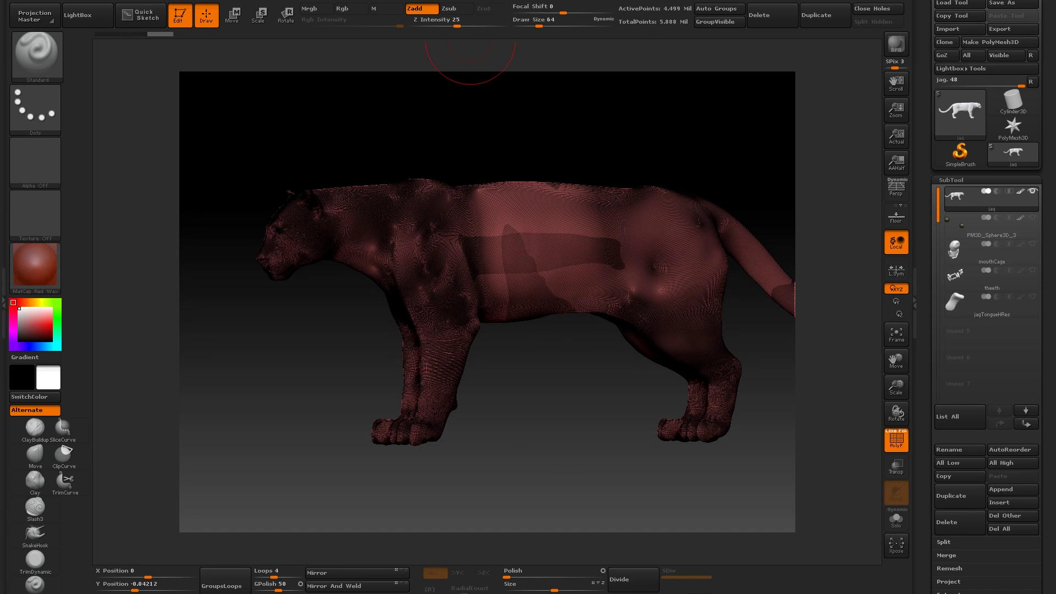
{"action": "left_click", "coordinate": [528, 1]}
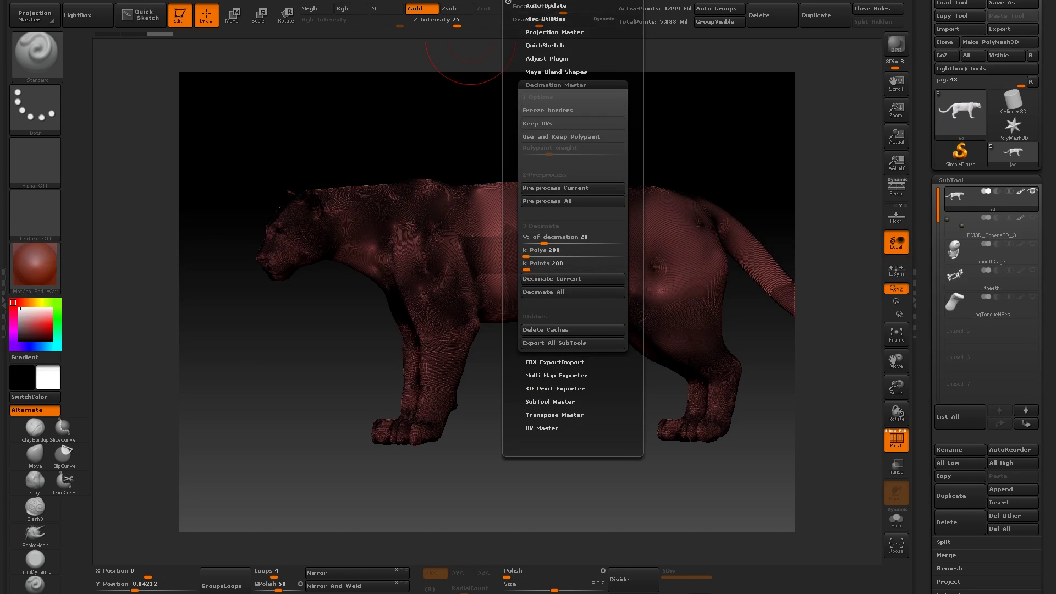
{"action": "left_click", "coordinate": [543, 188]}
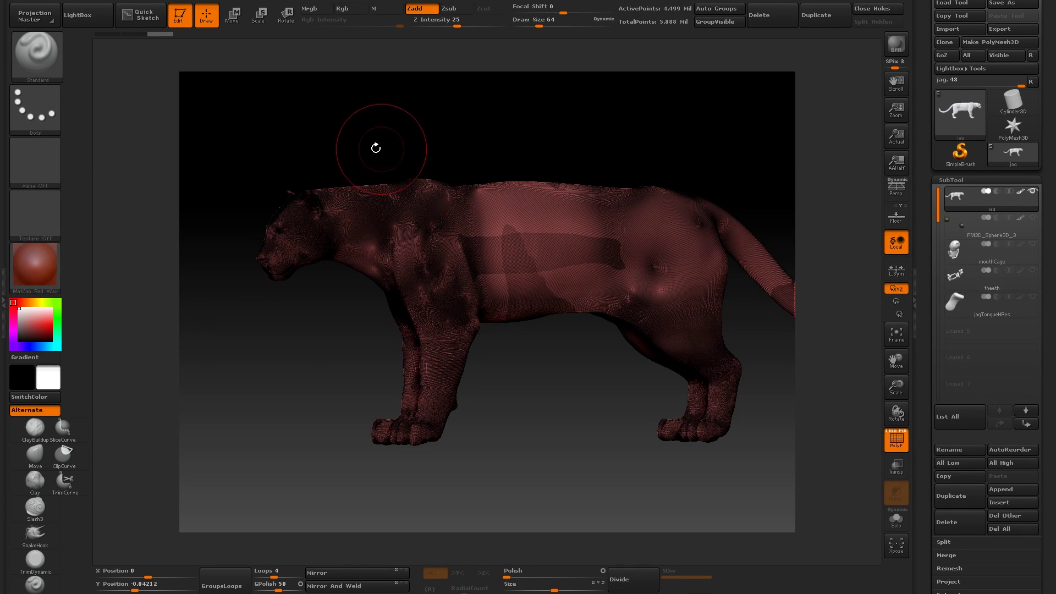
Hide the wireframe and examine the jag's sculpted surface around the shoulder, front legs and face.
{"action": "left_click_drag", "start_coordinate": [349, 141], "coordinate": [425, 137]}
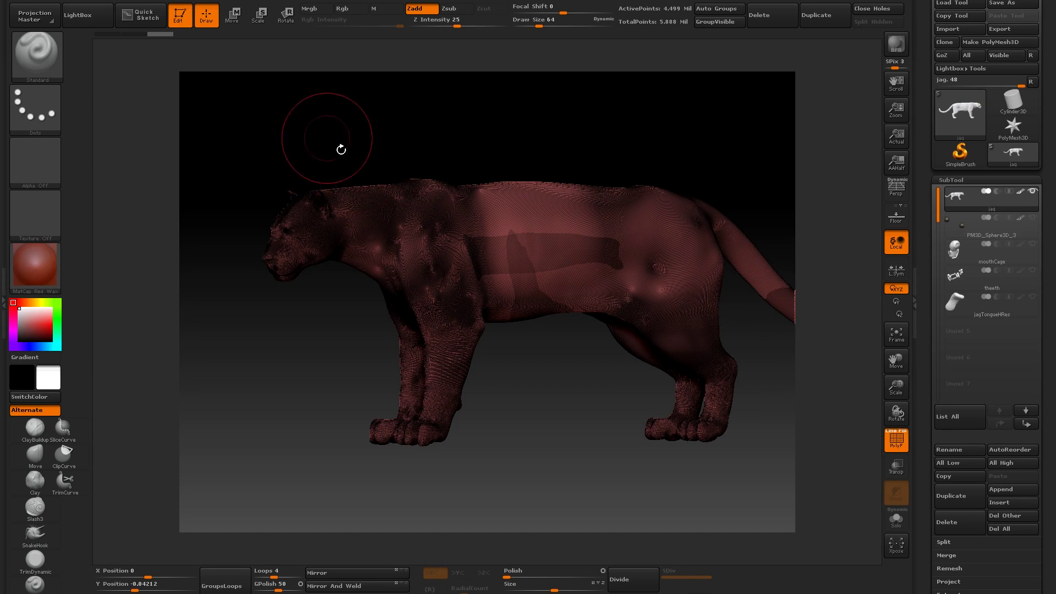
{"action": "left_click_drag", "start_coordinate": [339, 146], "coordinate": [847, 418]}
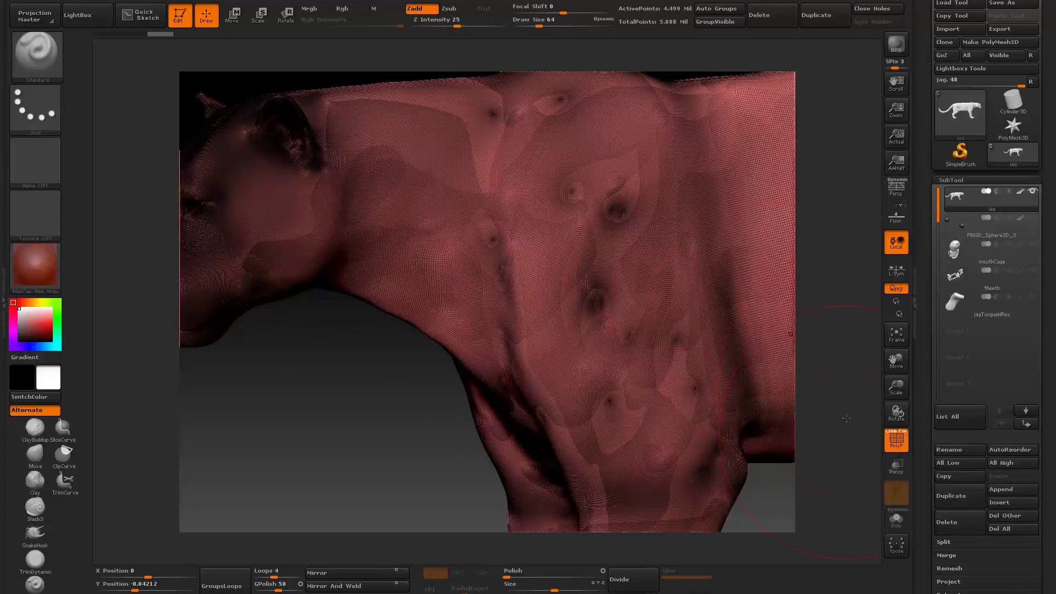
{"action": "left_click", "coordinate": [894, 440]}
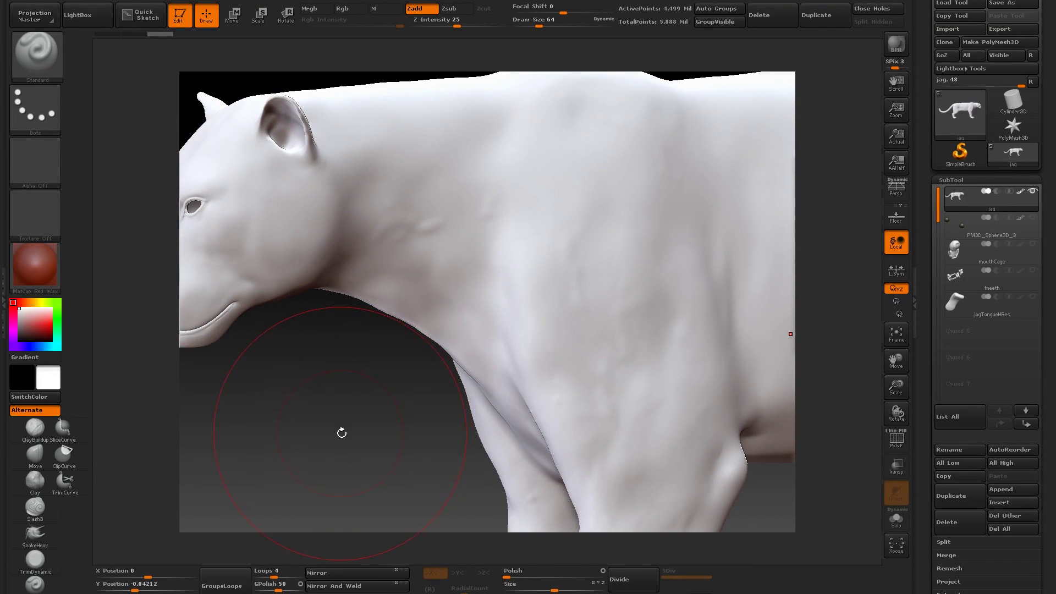
{"action": "left_click_drag", "start_coordinate": [323, 435], "coordinate": [429, 438]}
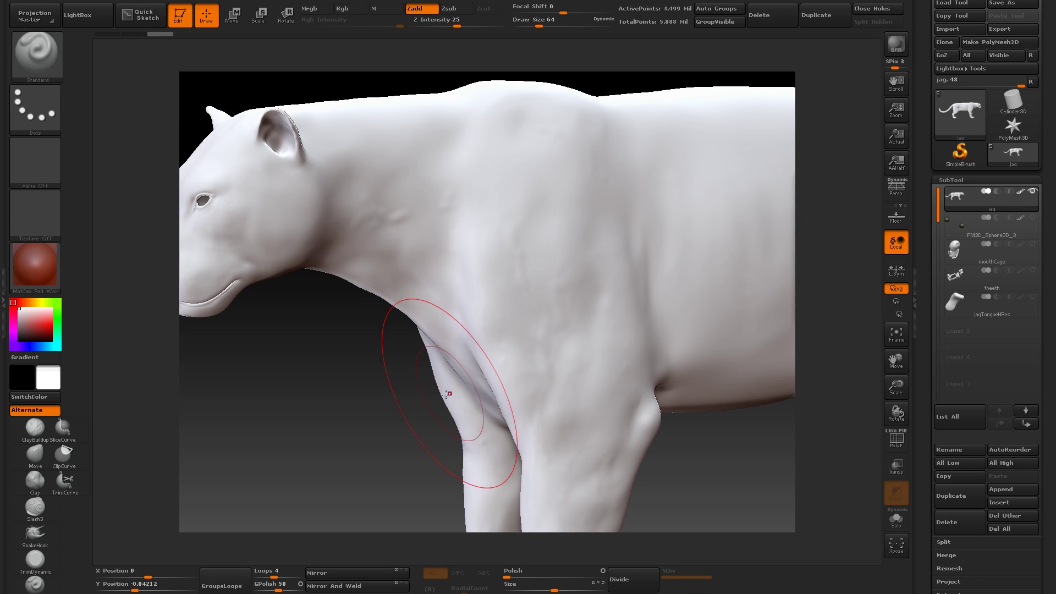
{"action": "scroll", "coordinate": [342, 429], "scroll_direction": "up", "scroll_amount": 8}
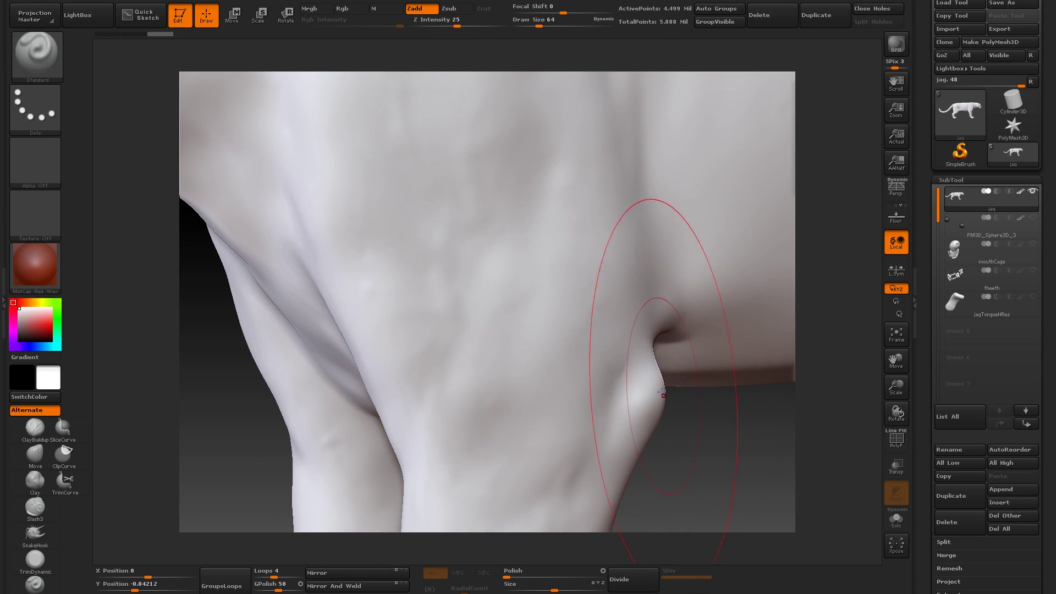
{"action": "mouse_move", "coordinate": [182, 377]}
{"action": "left_mouse_down"}
{"action": "mouse_move", "coordinate": [224, 406]}
{"action": "mouse_move", "coordinate": [609, 384]}
{"action": "mouse_move", "coordinate": [494, 330]}
{"action": "mouse_move", "coordinate": [305, 185]}
{"action": "mouse_move", "coordinate": [655, 223]}
{"action": "mouse_move", "coordinate": [719, 48]}
{"action": "mouse_move", "coordinate": [587, 68]}
{"action": "mouse_move", "coordinate": [813, 137]}
{"action": "mouse_move", "coordinate": [758, 205]}
{"action": "left_mouse_up"}
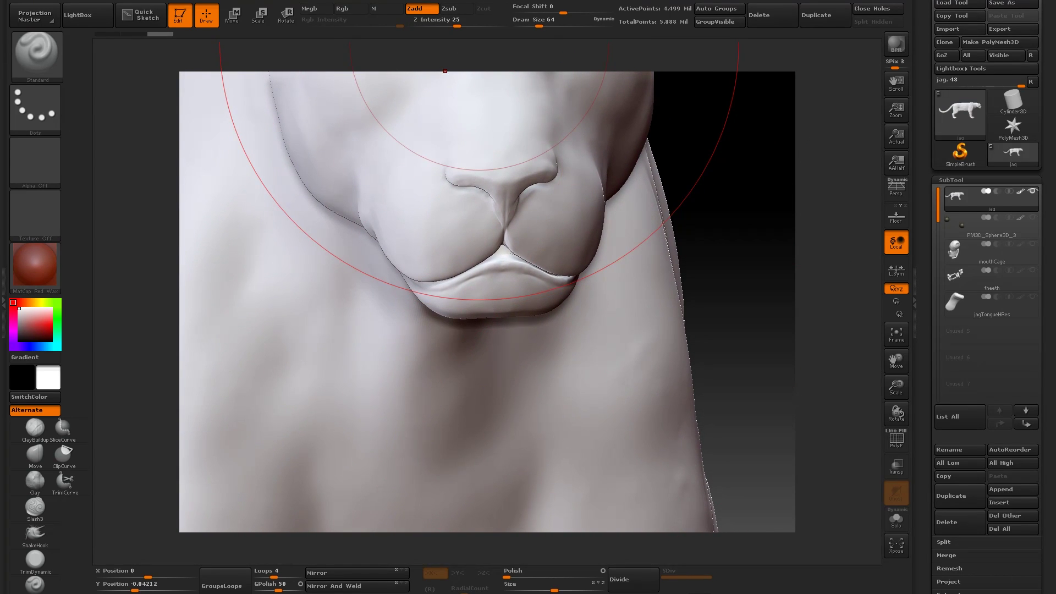
Decimate the current jag subtool to 20 percent with Decimation Master.
{"action": "left_click", "coordinate": [507, 2]}
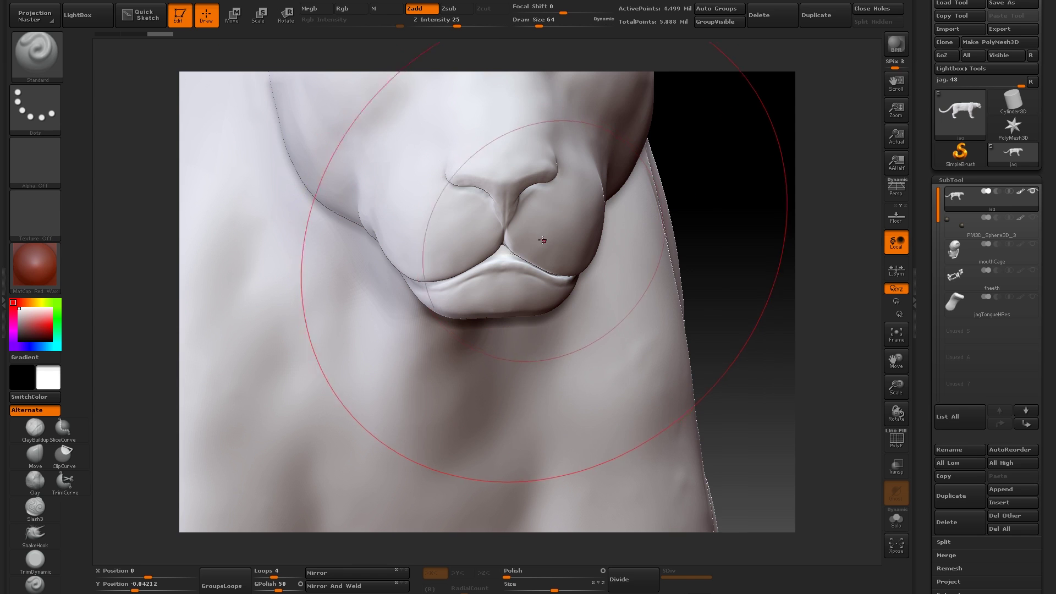
{"action": "left_click", "coordinate": [517, 1]}
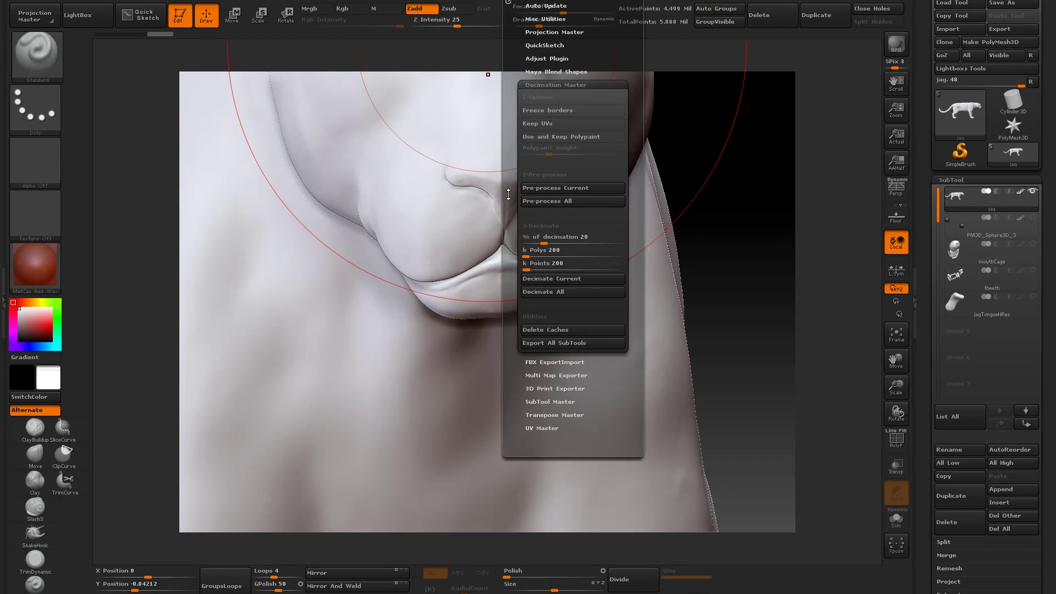
{"action": "left_click", "coordinate": [545, 278]}
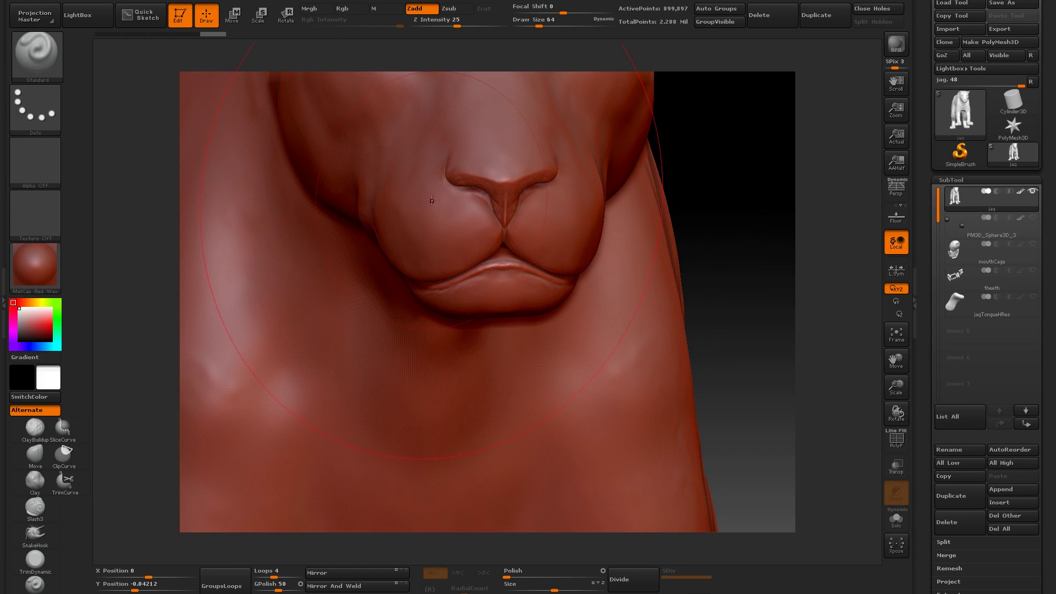
Inspect the decimated jag up close and switch its material to SkinShade4.
{"action": "left_click_drag", "start_coordinate": [717, 190], "coordinate": [525, 311]}
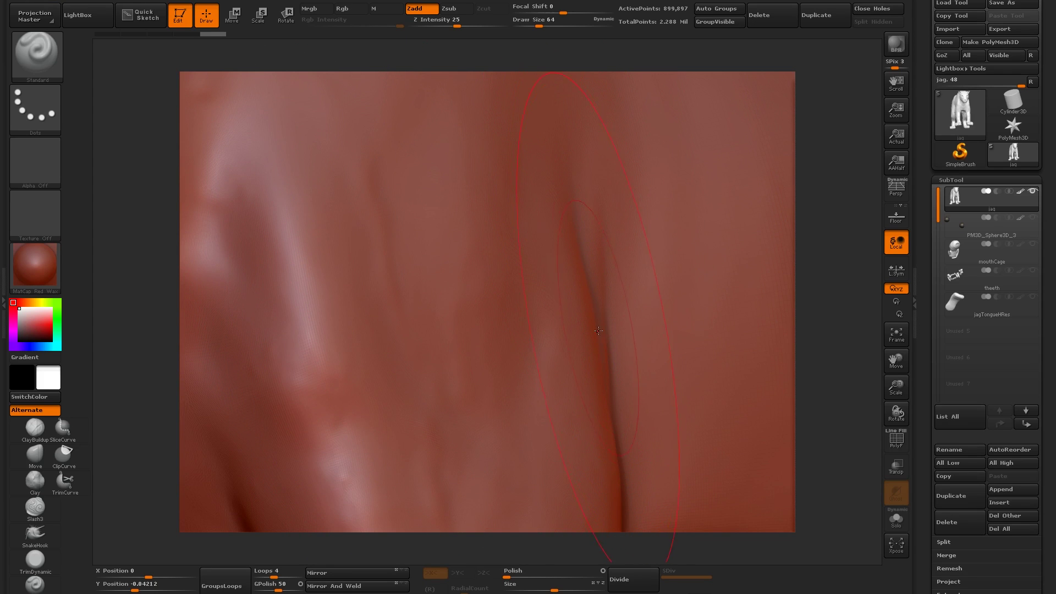
{"action": "left_click_drag", "start_coordinate": [520, 57], "coordinate": [453, 80]}
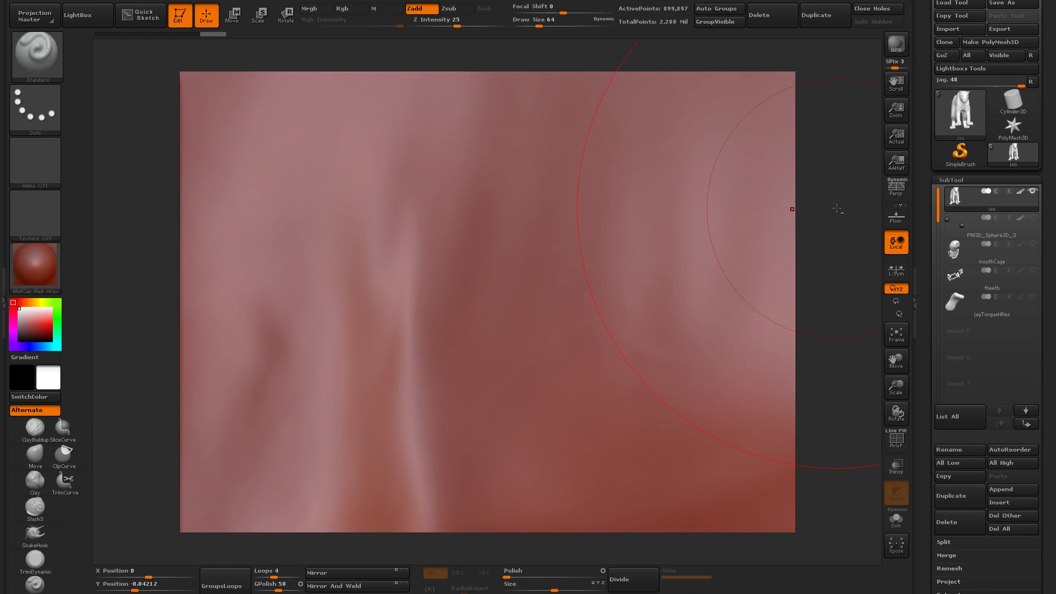
{"action": "left_click_drag", "start_coordinate": [837, 208], "coordinate": [658, 177]}
{"action": "left_click_drag", "start_coordinate": [415, 306], "coordinate": [489, 136]}
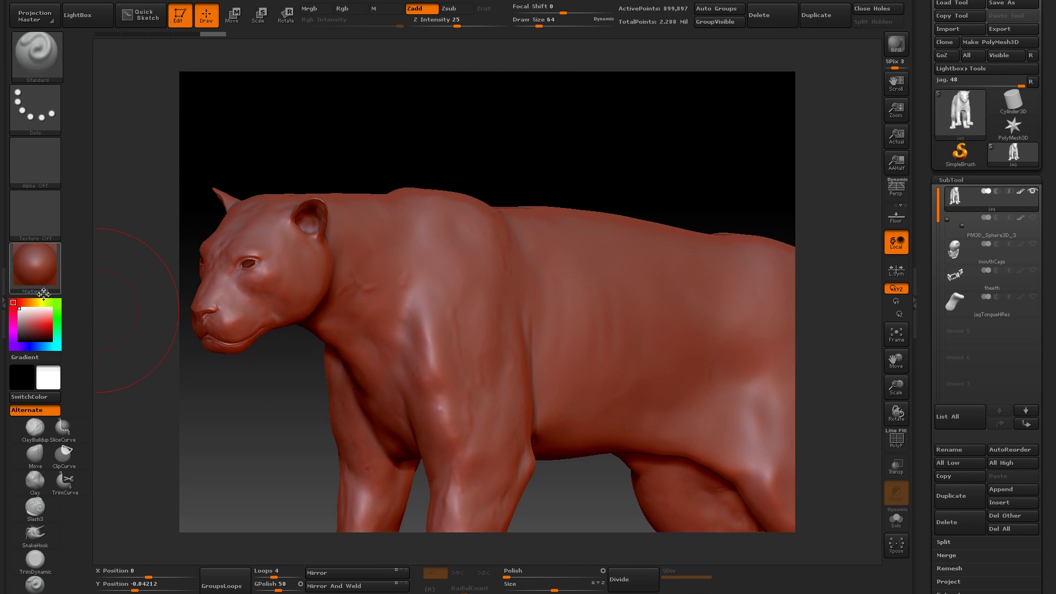
{"action": "left_click", "coordinate": [34, 263]}
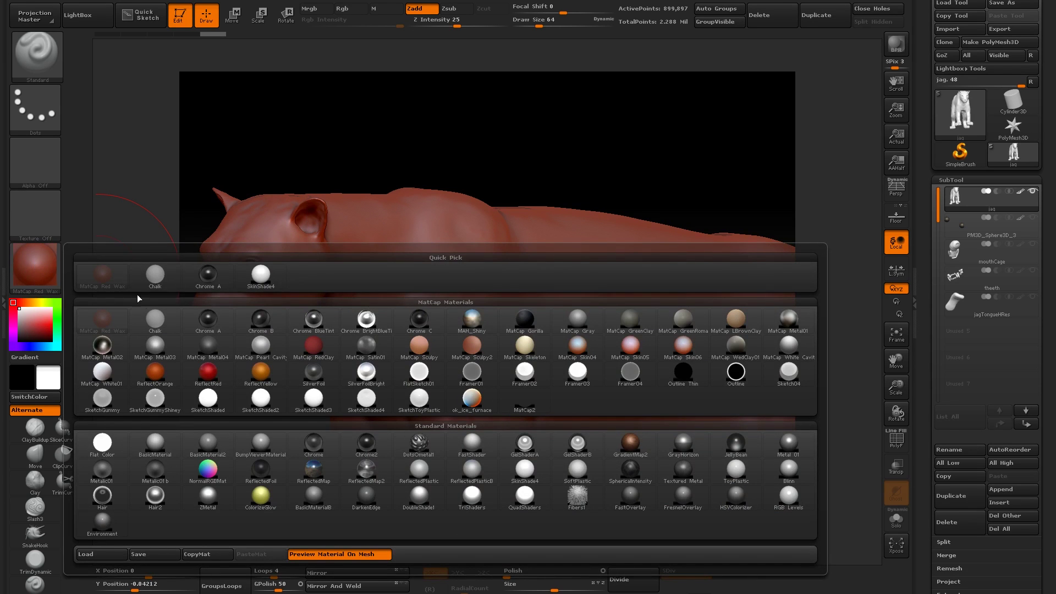
{"action": "left_click", "coordinate": [258, 273]}
{"action": "left_click_drag", "start_coordinate": [348, 134], "coordinate": [357, 137]}
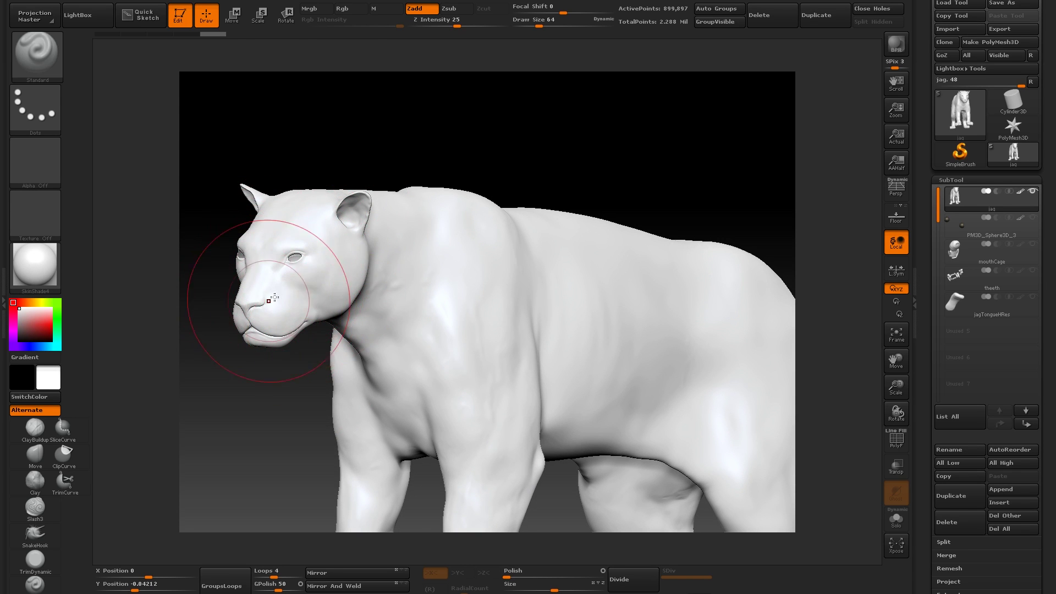
Turn on the wireframe and examine the decimated polygon distribution over the shoulder and torso.
{"action": "left_click", "coordinate": [896, 440]}
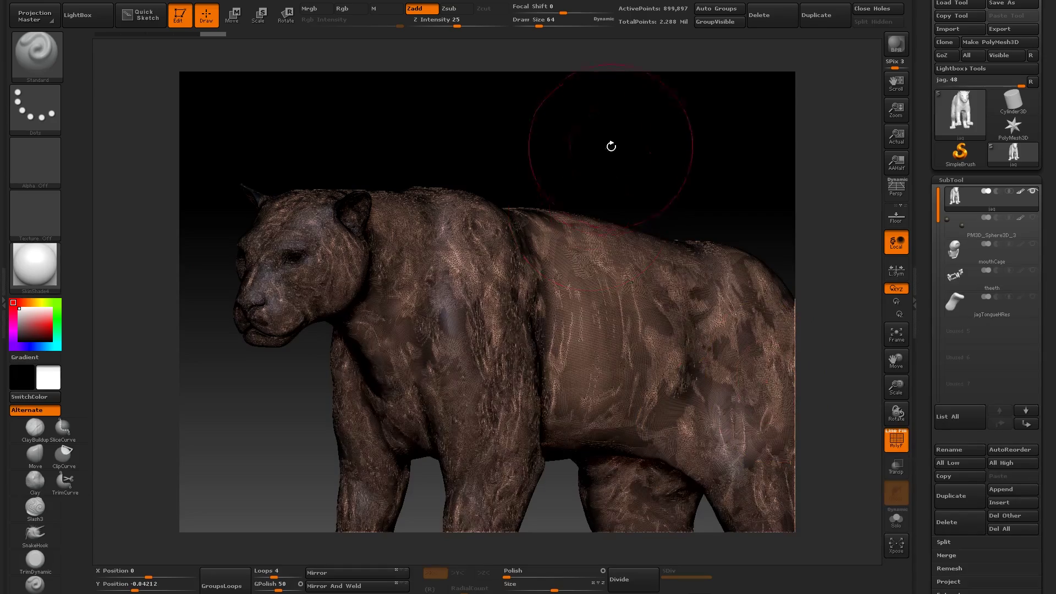
{"action": "left_click_drag", "start_coordinate": [587, 134], "coordinate": [554, 137], "text": "alt"}
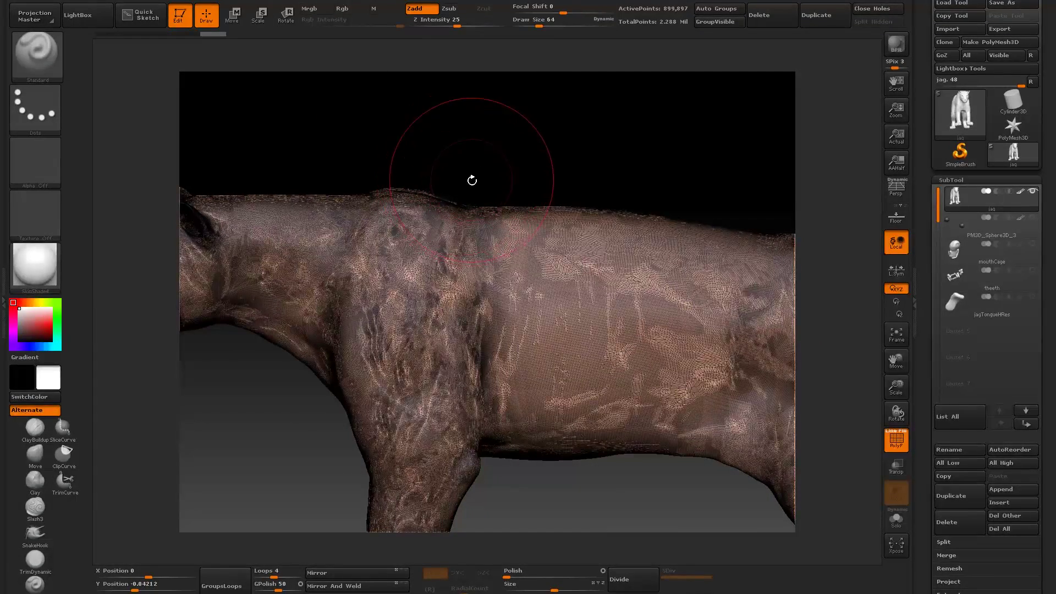
{"action": "left_click_drag", "start_coordinate": [431, 147], "coordinate": [572, 222], "text": "alt"}
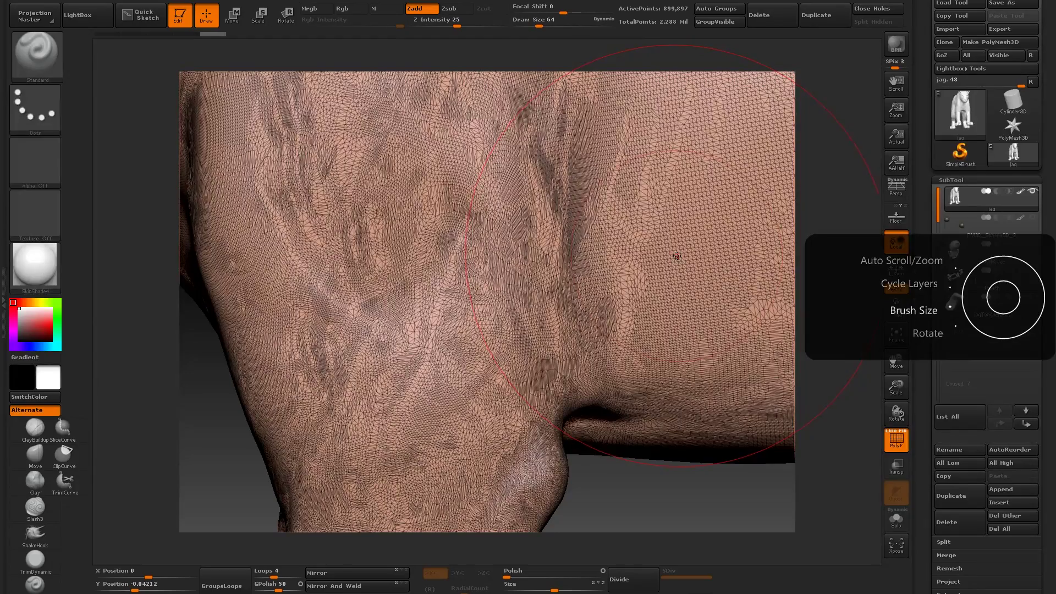
Reduce the brush's draw size to 9 and hide the wireframe on the jag.
{"action": "key", "text": "bracketleft"}
{"action": "key", "text": "bracketleft"}
{"action": "key", "text": "bracketleft"}
{"action": "key", "text": "bracketleft"}
{"action": "key", "text": "bracketleft"}
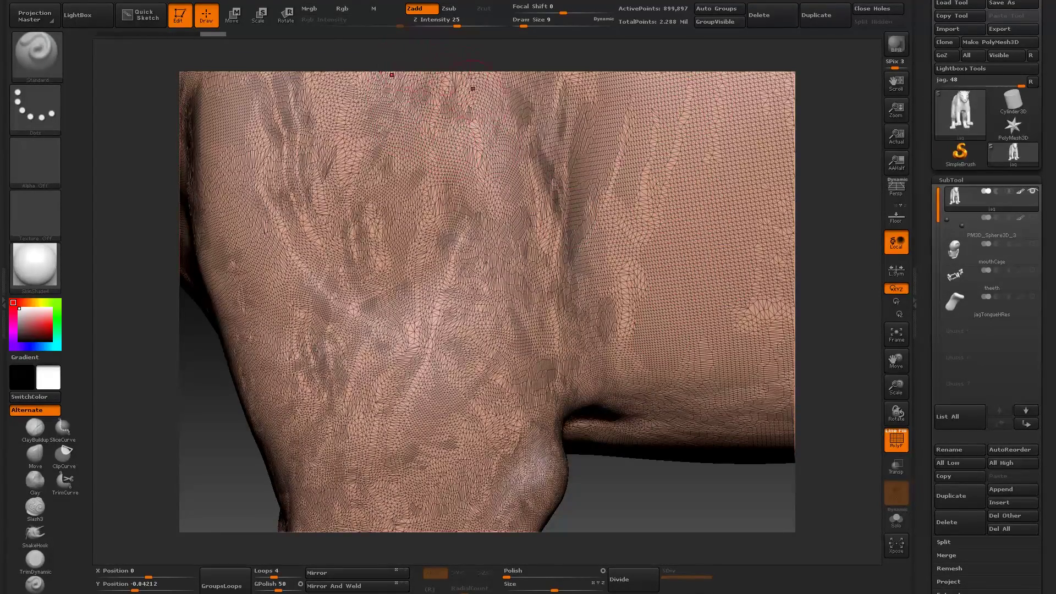
{"action": "left_click_drag", "start_coordinate": [406, 51], "coordinate": [679, 12]}
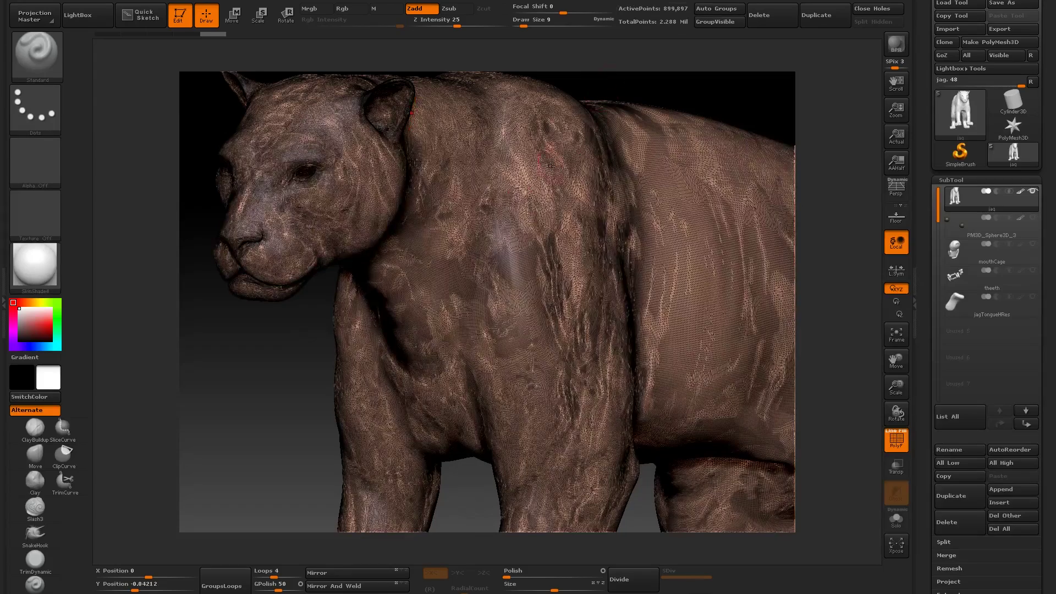
{"action": "left_click", "coordinate": [899, 443]}
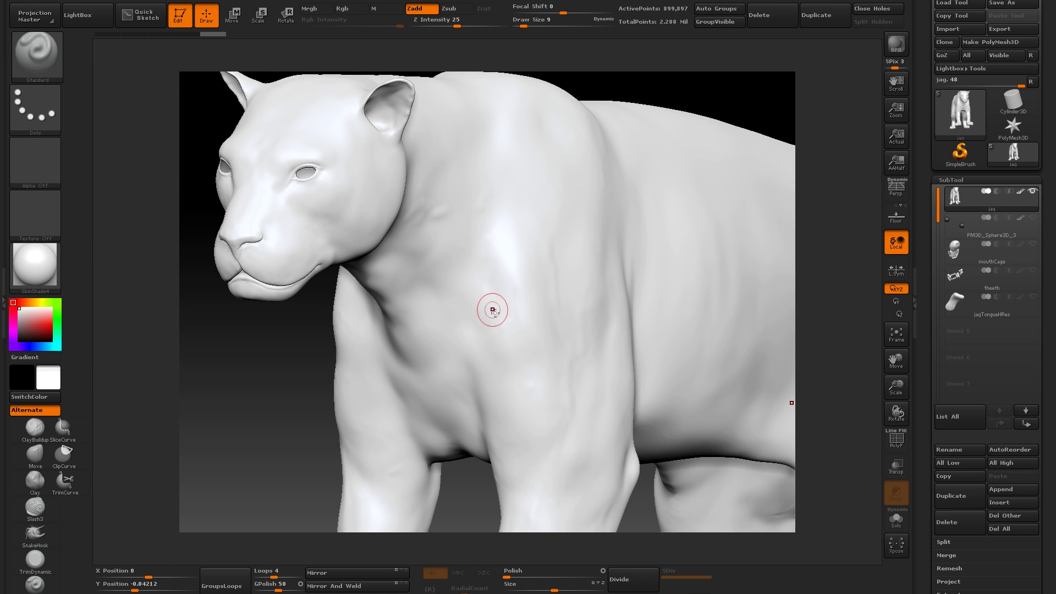
Export the decimated jag subtool as an OBJ file named jagReference.
{"action": "left_click", "coordinate": [999, 28]}
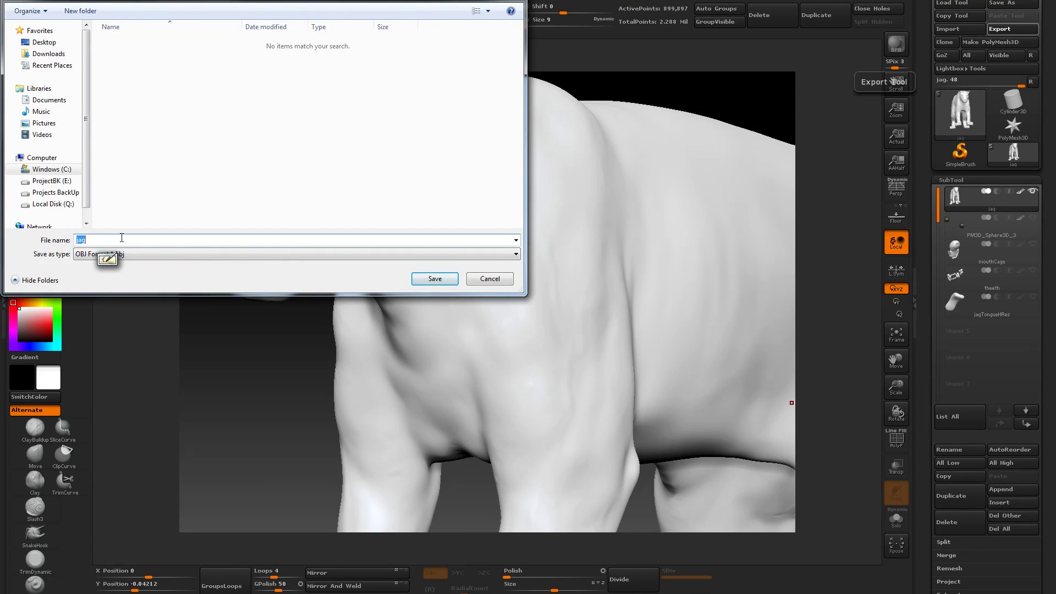
{"action": "type", "text": "jag"}
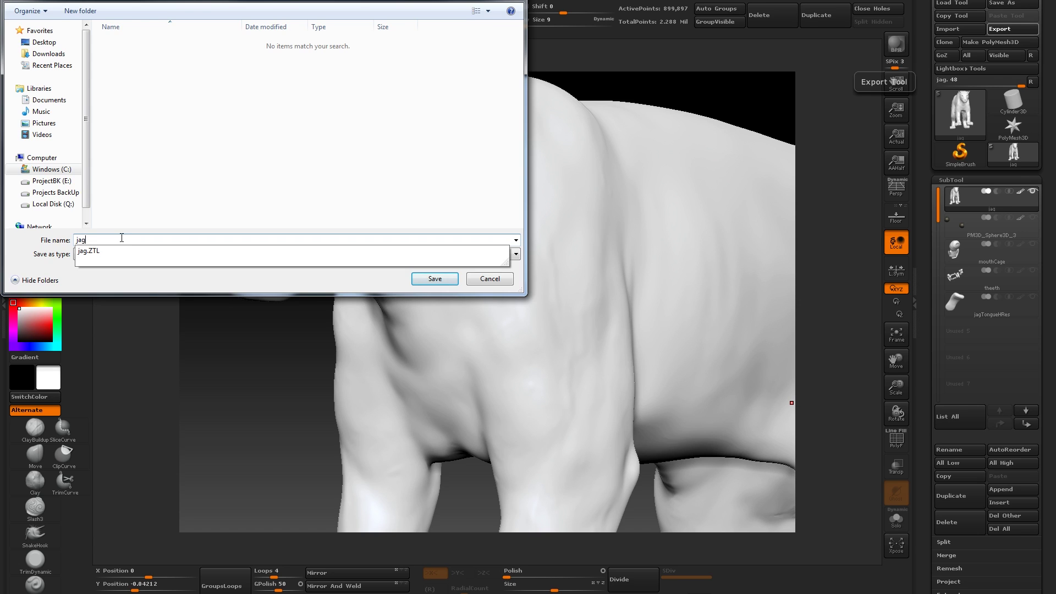
{"action": "type", "text": "Reference"}
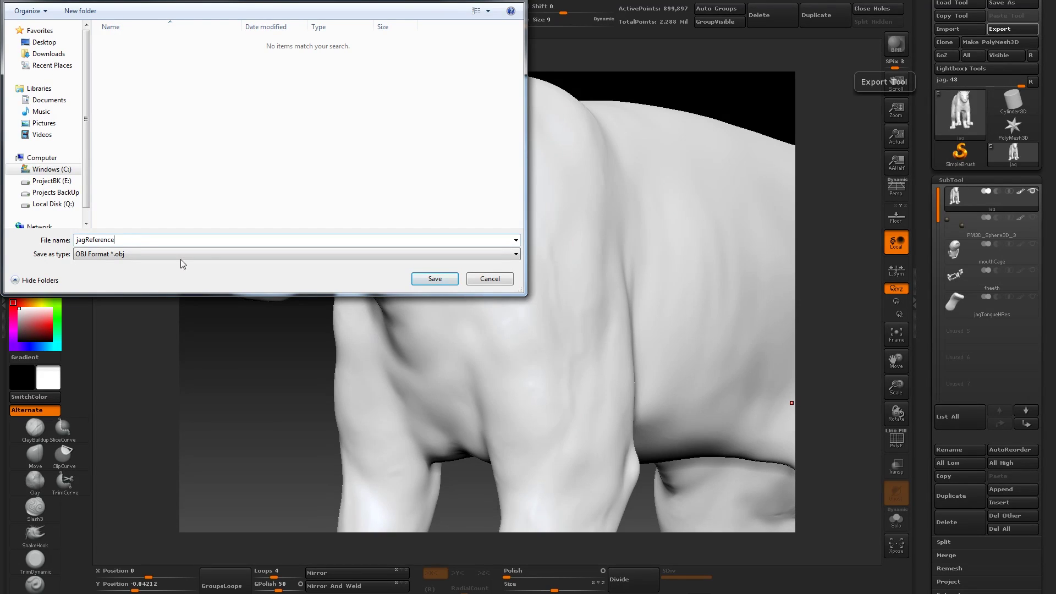
{"action": "left_click", "coordinate": [116, 255]}
{"action": "left_click", "coordinate": [117, 257]}
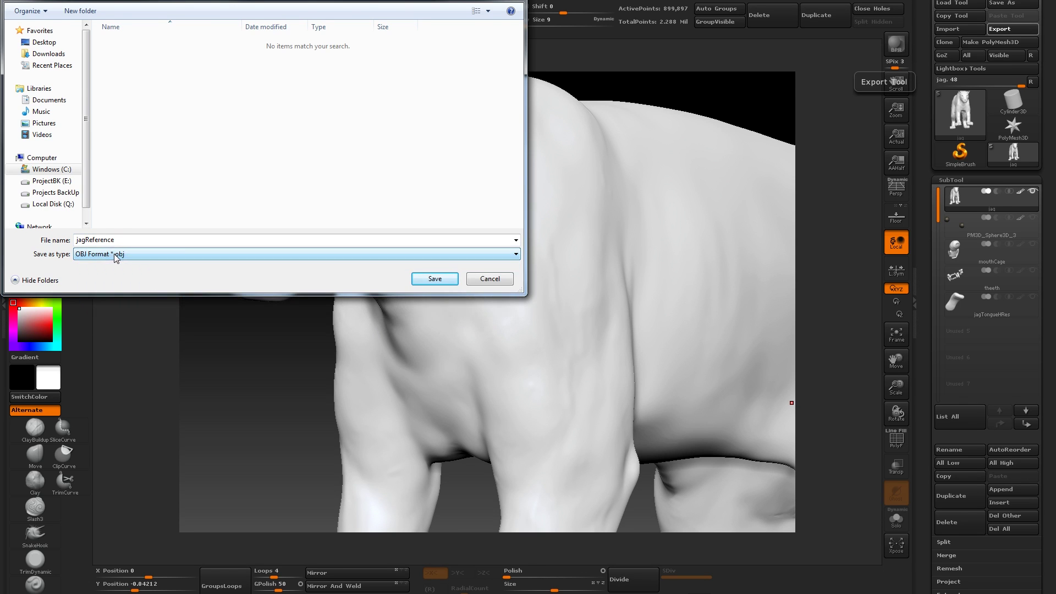
{"action": "left_click", "coordinate": [430, 279]}
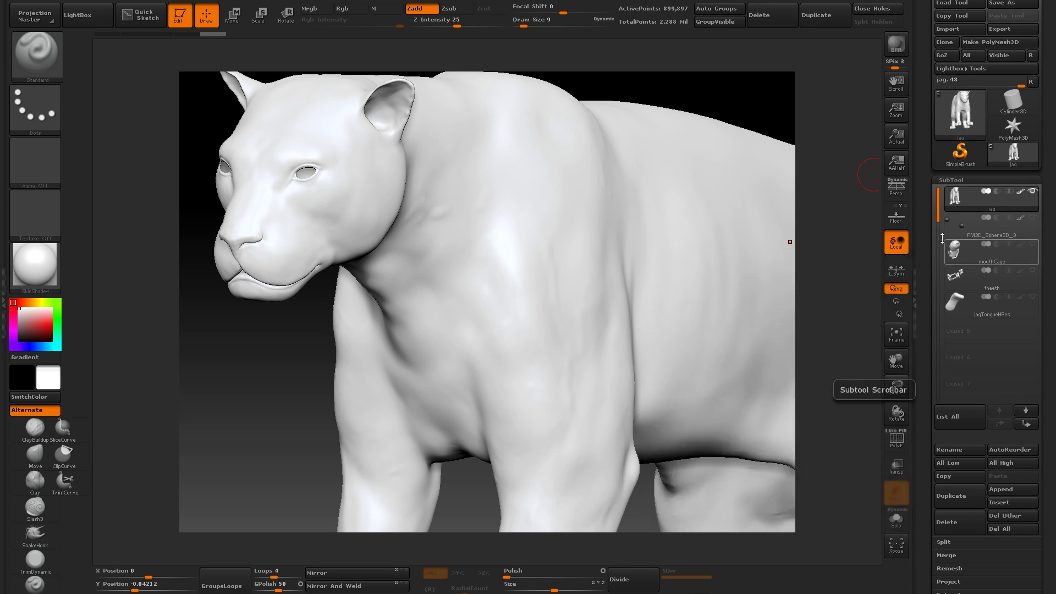
{"action": "mouse_move", "coordinate": [967, 199]}
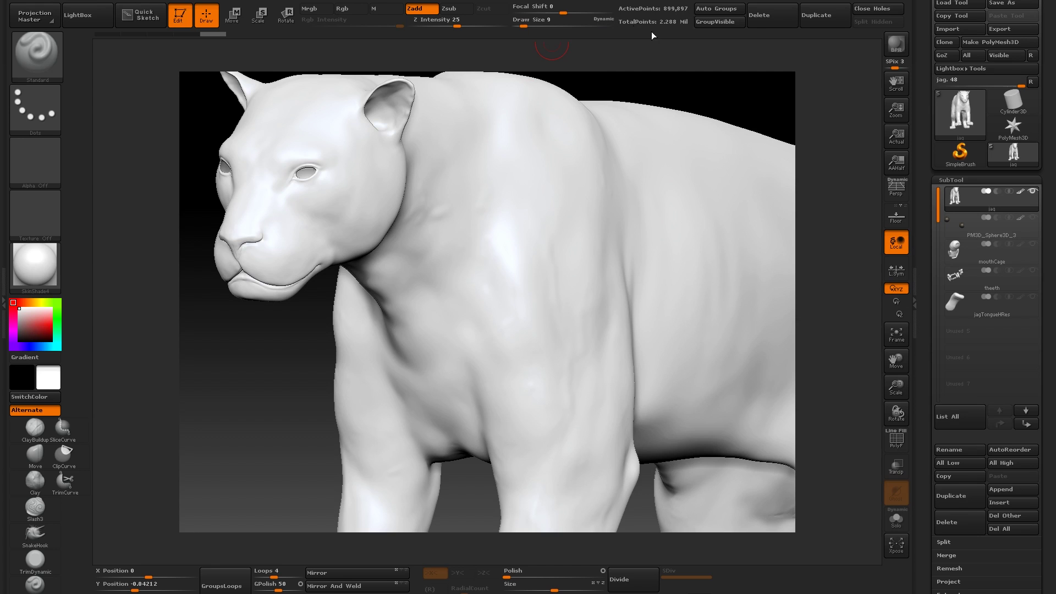